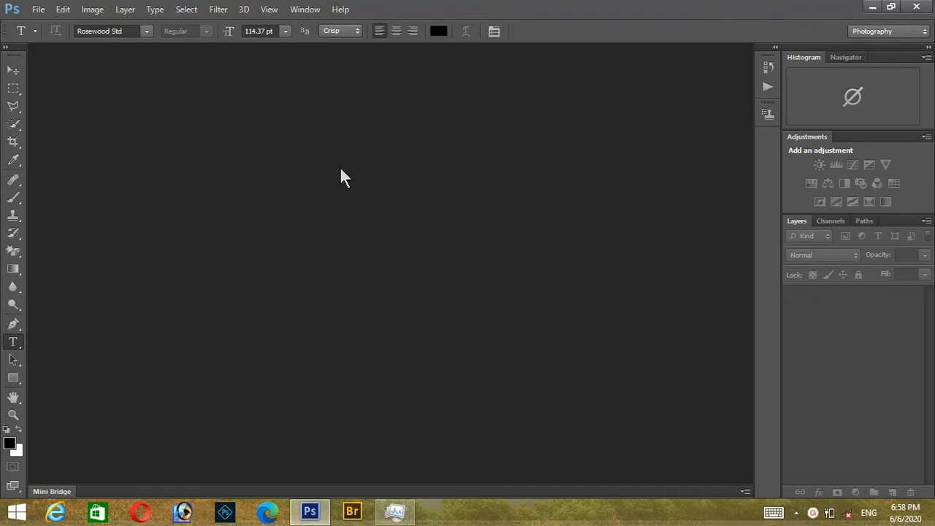
- Open the deer-head-4292868 image with the transparent background and duplicate its layer
key("ctrl+o")
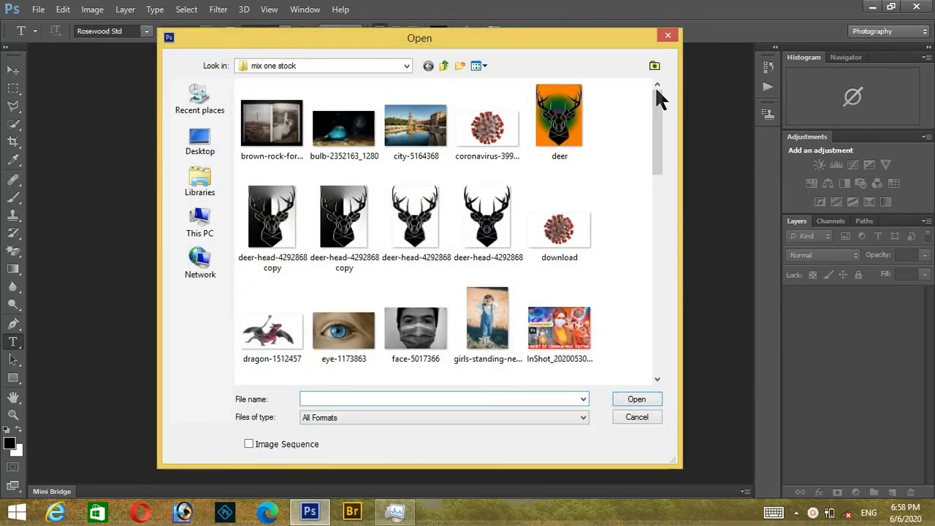
left_click_drag(660, 108, 658, 124)
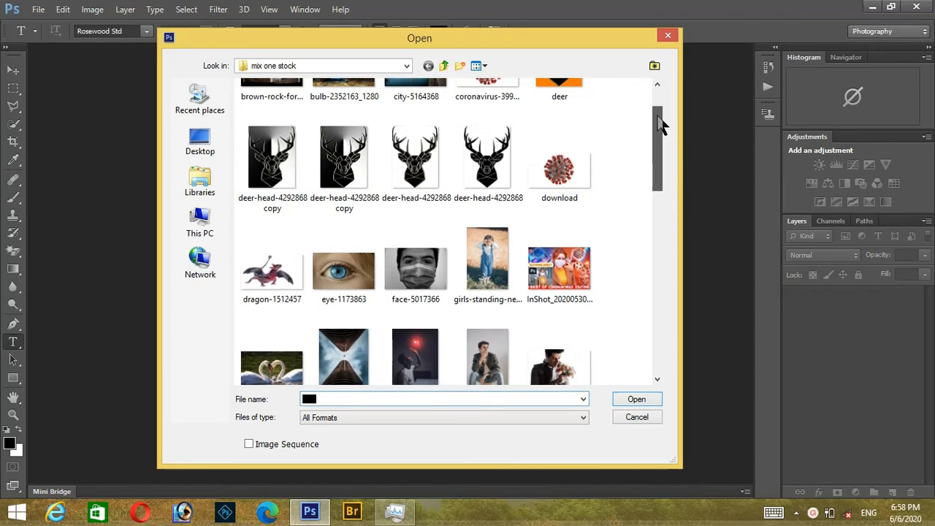
left_click(504, 156)
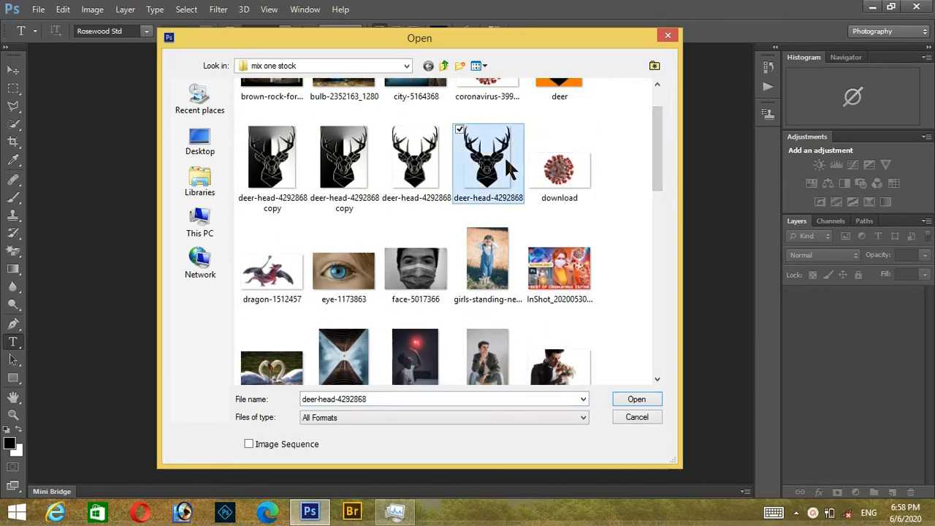
left_click(636, 399)
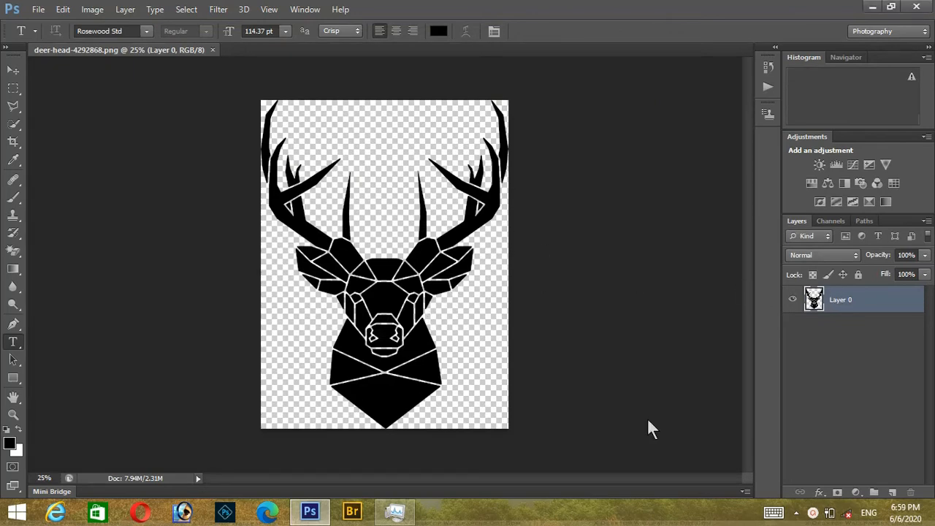
key("ctrl+j")
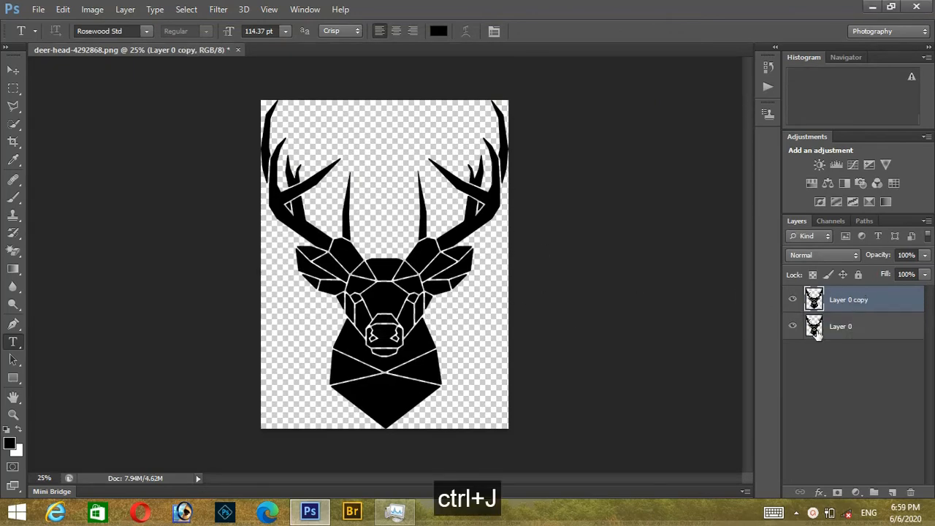
- Add a Bevel & Emboss style with Contour enabled to Layer 0 copy, using the Emboss style
double_click(896, 303)
left_click_drag(673, 18, 670, 45)
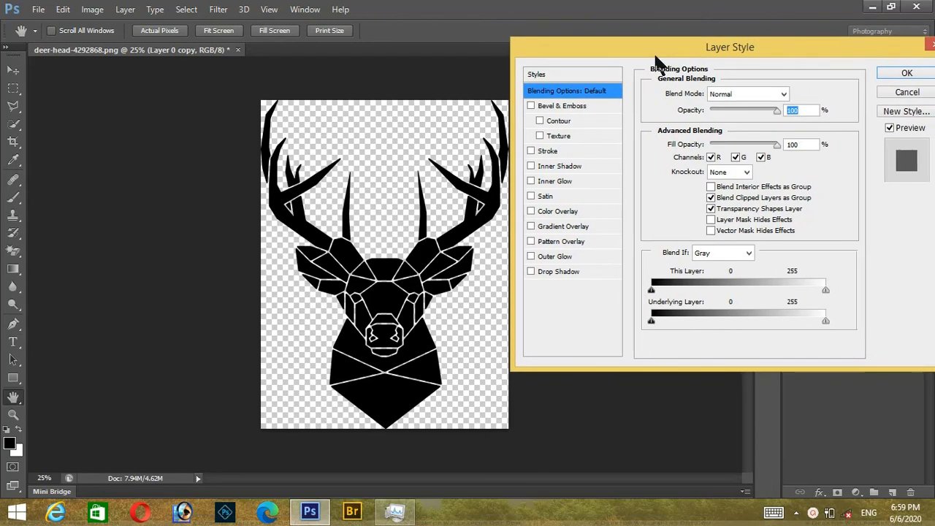
left_click(530, 106)
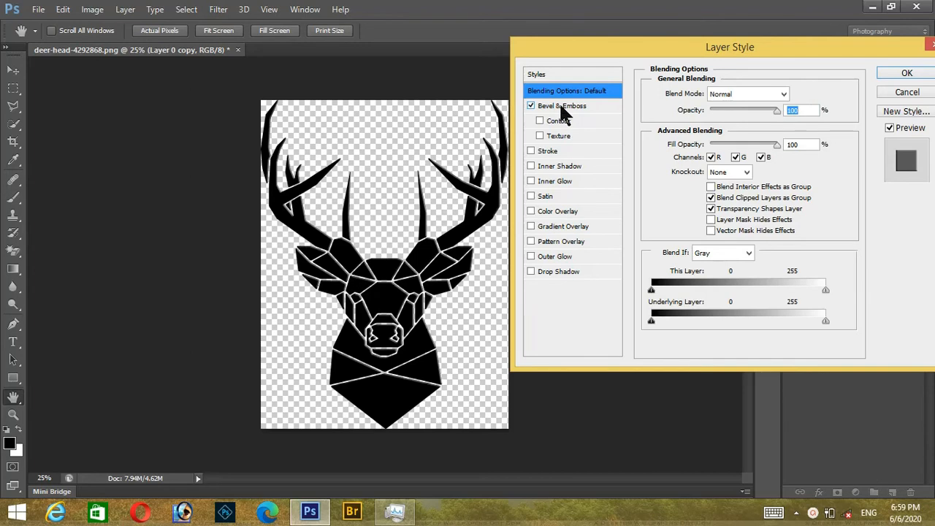
left_click(561, 105)
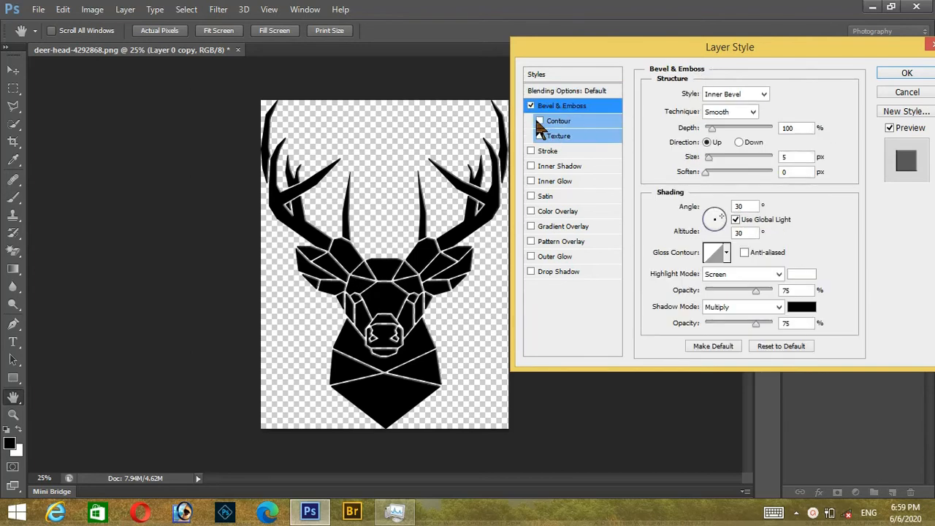
left_click(540, 122)
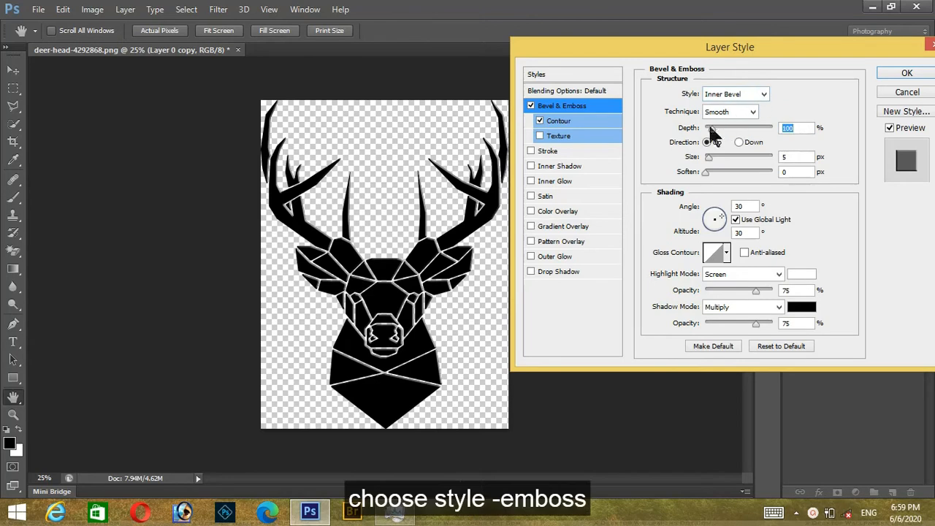
left_click(760, 95)
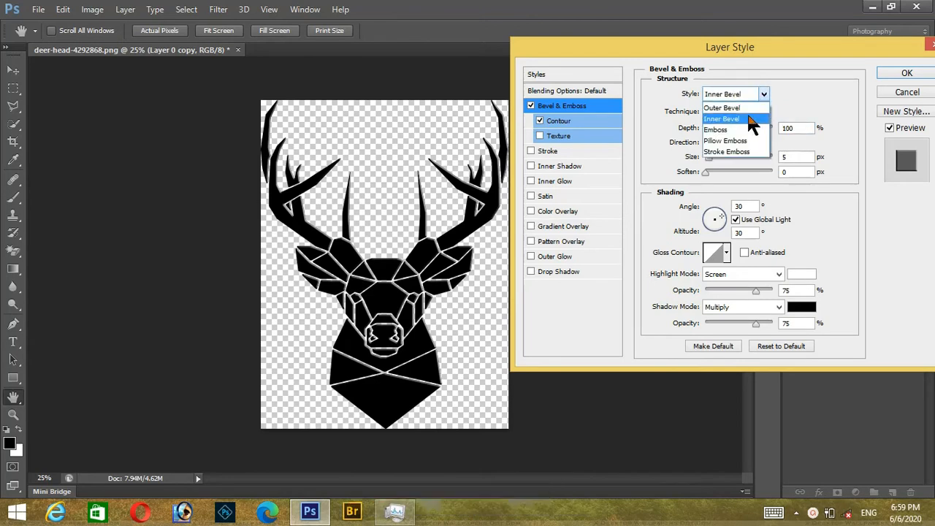
left_click(740, 131)
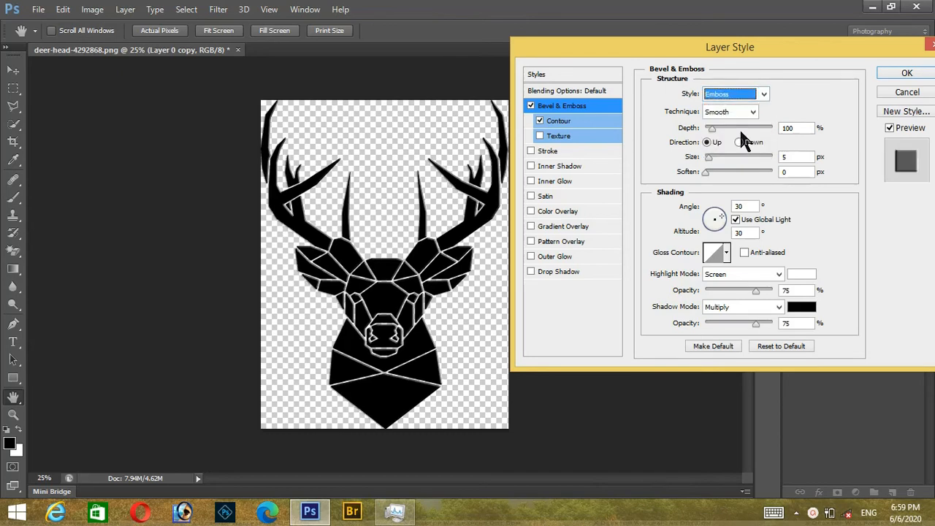
- Set the emboss depth to 470%, size to 43 px and soften to 2 px
left_click_drag(706, 131, 718, 156)
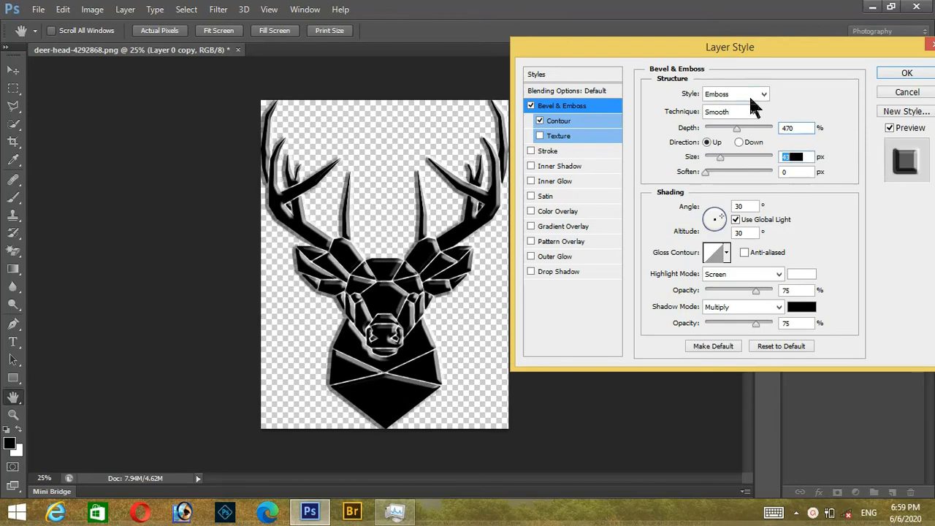
left_click(706, 171)
left_click_drag(706, 171, 714, 170)
- Try the Inner Bevel, Pillow Emboss and Stroke Emboss styles on the deer and return to Emboss
left_click(763, 93)
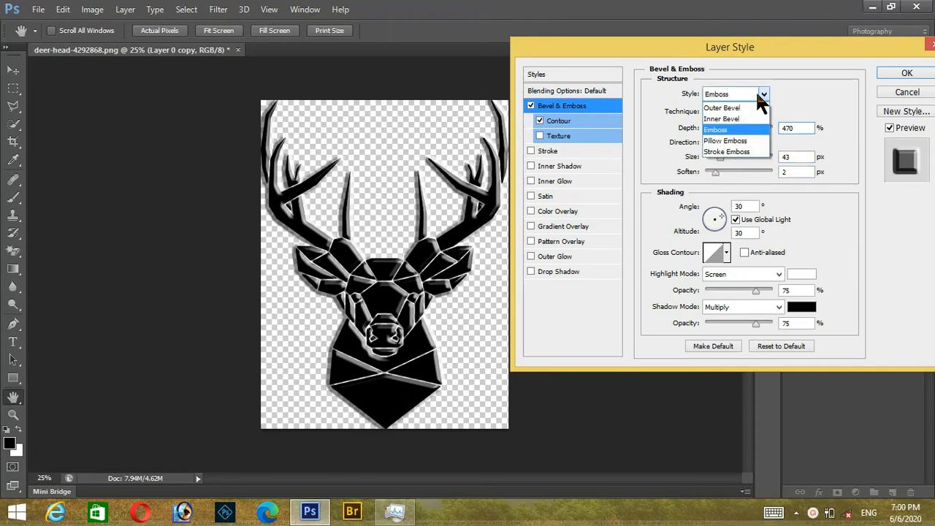
left_click(731, 119)
left_click(764, 94)
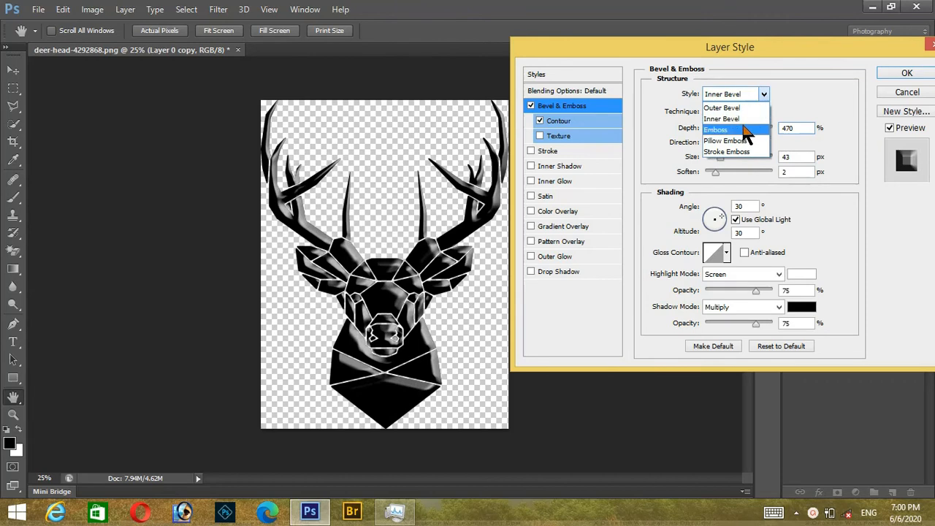
left_click(744, 140)
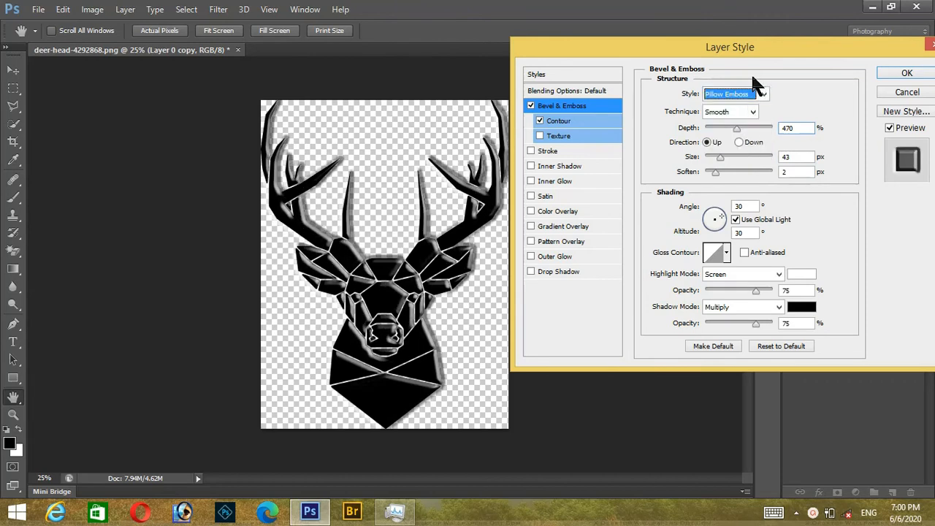
left_click(763, 88)
left_click(741, 144)
left_click(759, 91)
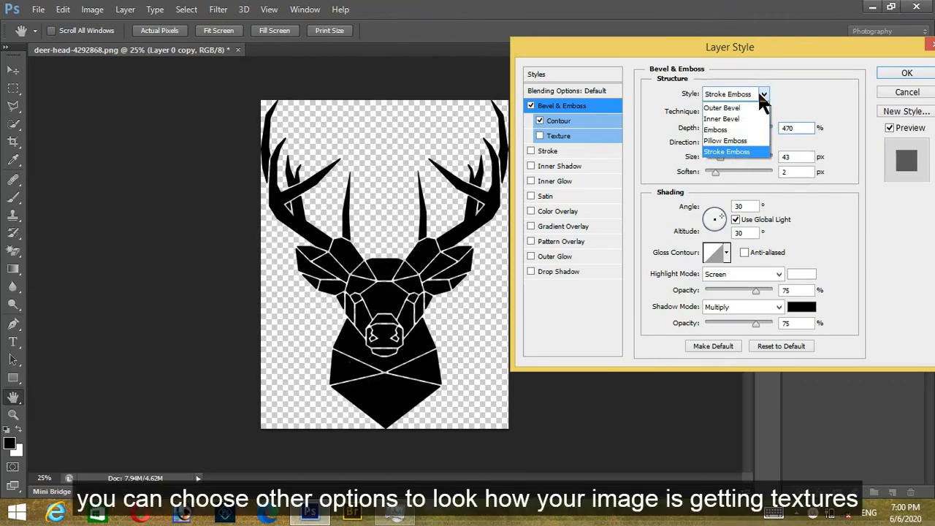
left_click(740, 130)
- Set the bevel's light angle to 31° and altitude to 26°, keeping the linear gloss contour
left_click_drag(721, 221, 723, 220)
left_click(726, 252)
left_click(716, 291)
left_click_drag(716, 293, 647, 285)
left_click(814, 233)
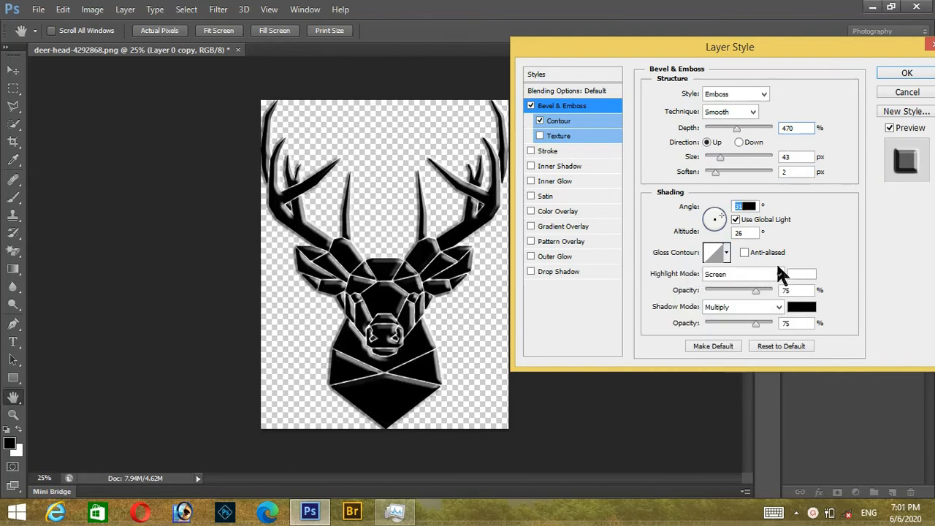
- Add an outside stroke to the deer in yellow e8e119 with a size of 1 px
left_click(553, 151)
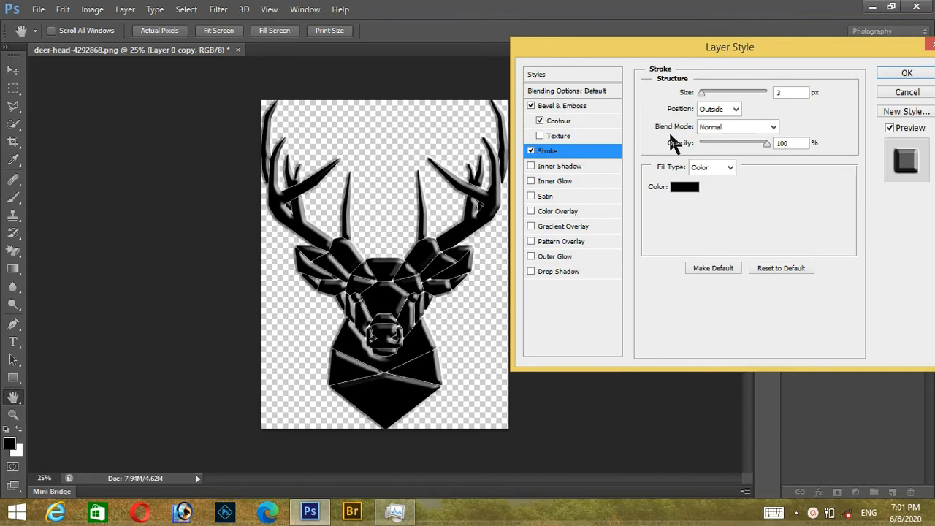
left_click(686, 186)
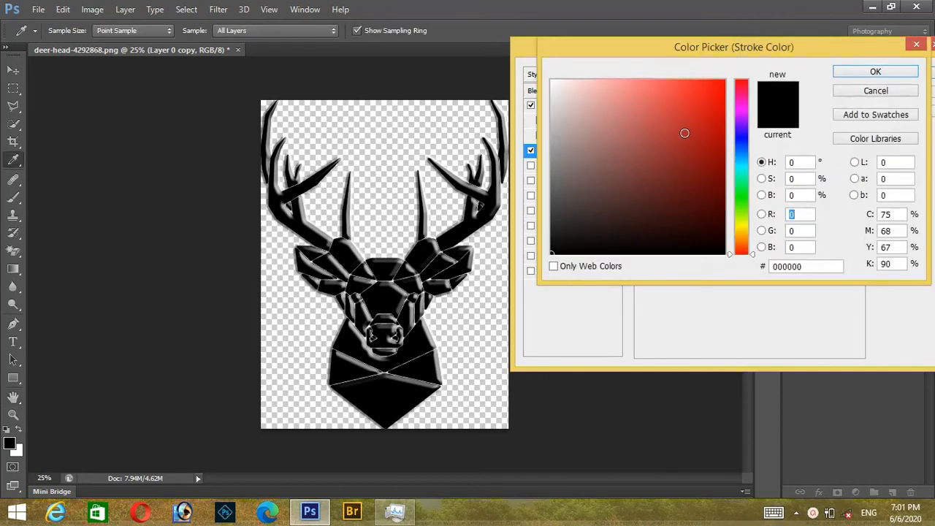
left_click(742, 224)
left_click(699, 97)
left_click_drag(699, 97, 707, 96)
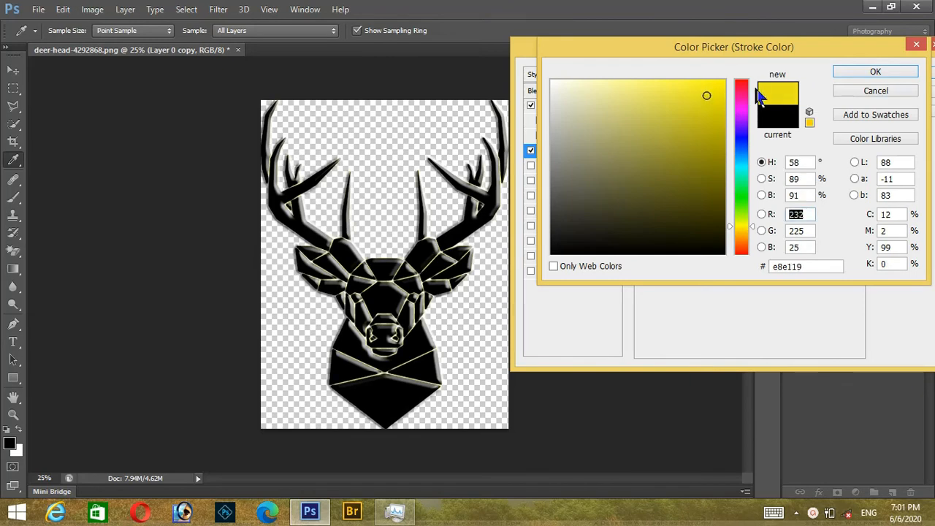
left_click(850, 69)
left_click_drag(702, 96, 700, 93)
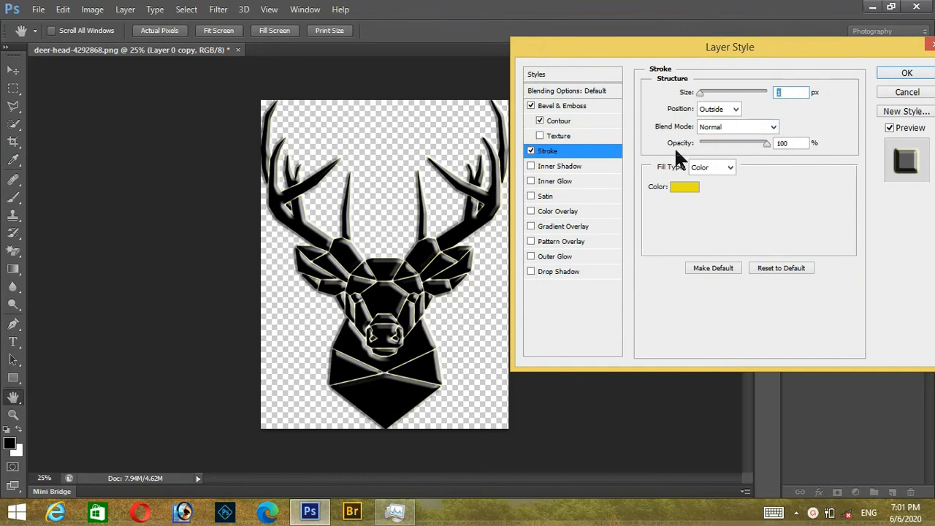
- Try a gradient overlay on the deer, comparing several presets and choosing the rainbow spectrum gradient
left_click(531, 227)
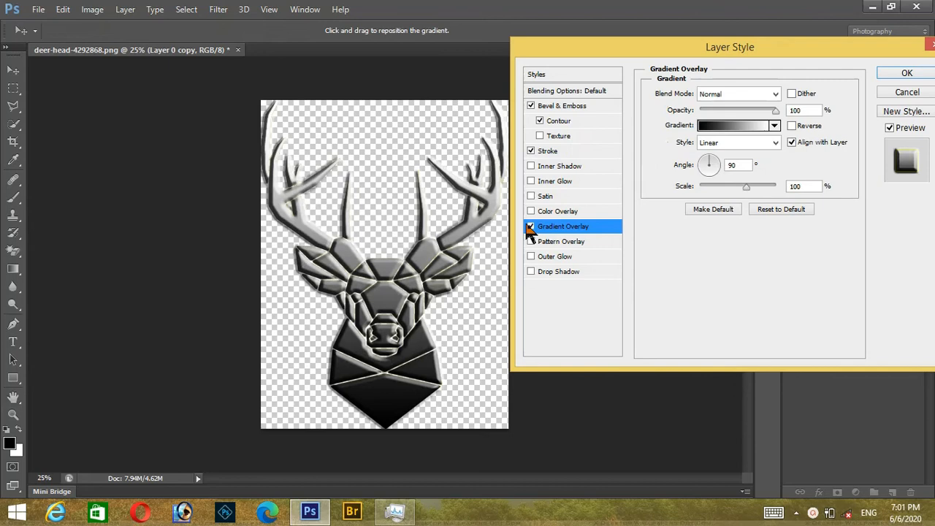
left_click(776, 125)
left_click(737, 152)
left_click(758, 153)
left_click(781, 154)
left_click(779, 173)
left_click(733, 176)
left_click(694, 195)
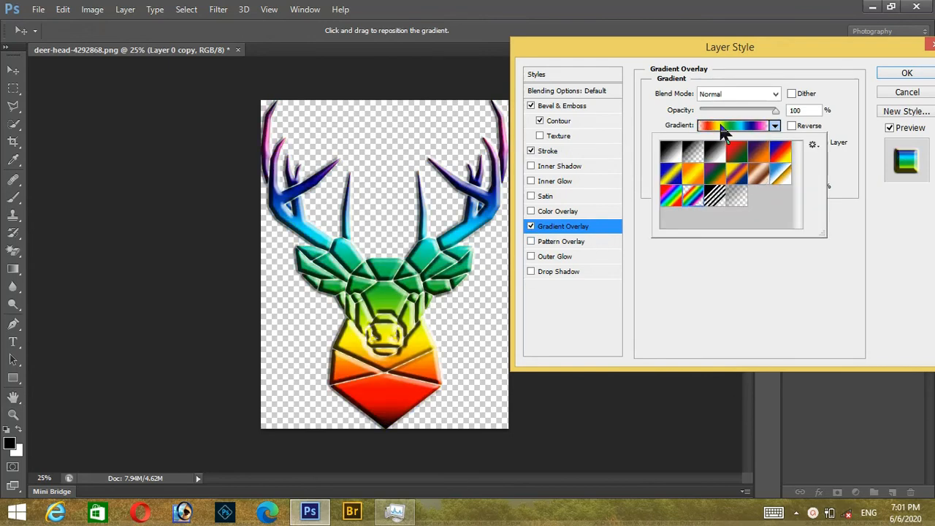
left_click(719, 126)
left_click_drag(663, 276, 647, 276)
left_click_drag(707, 276, 672, 276)
left_click(838, 89)
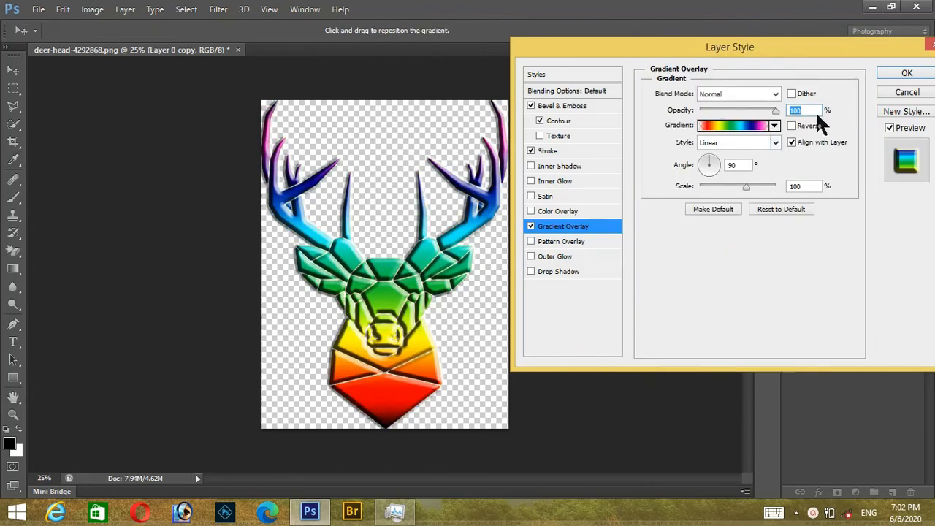
- Switch the gradient overlay to the blue, red, yellow preset and set its angle to 180°
left_click(775, 126)
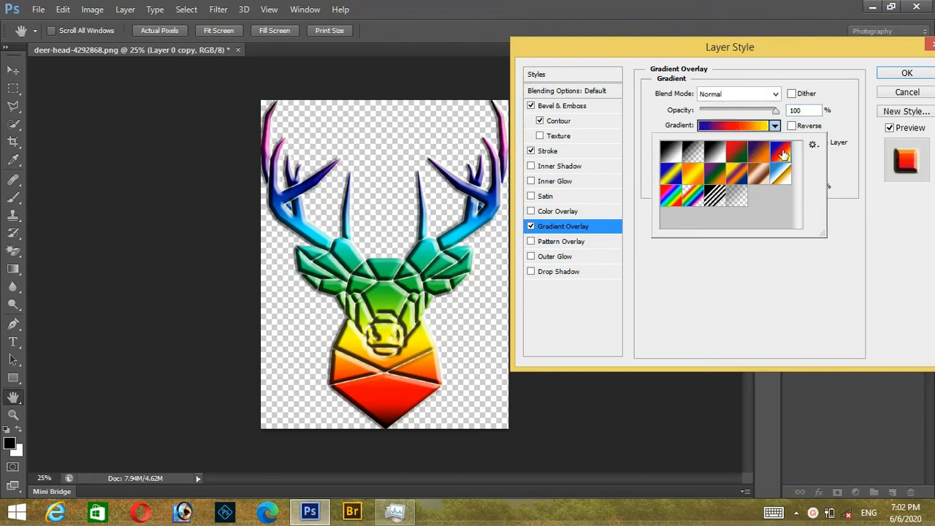
left_click(781, 153)
key("Return")
left_click(702, 162)
left_click_drag(701, 161, 700, 165)
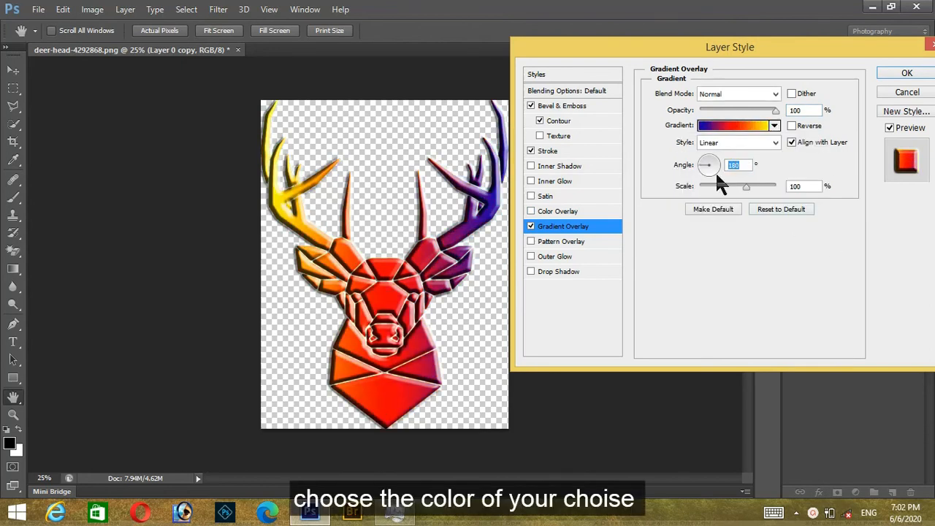
- Preview other presets in the Gradient Editor, discard the changes and turn off the gradient overlay
left_click(735, 126)
left_click(684, 109)
left_click(640, 108)
left_click(618, 108)
left_click(771, 87)
left_click(749, 87)
left_click(617, 86)
left_click(490, 286)
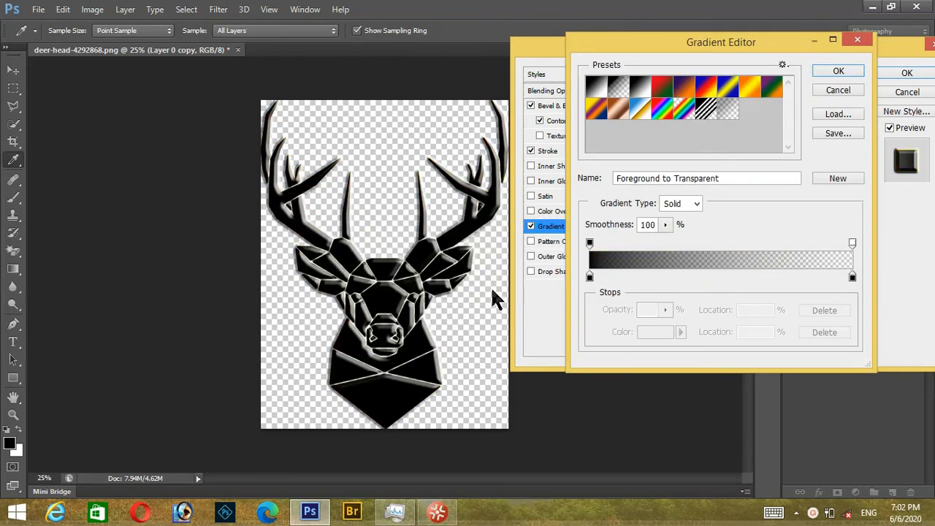
left_click(838, 89)
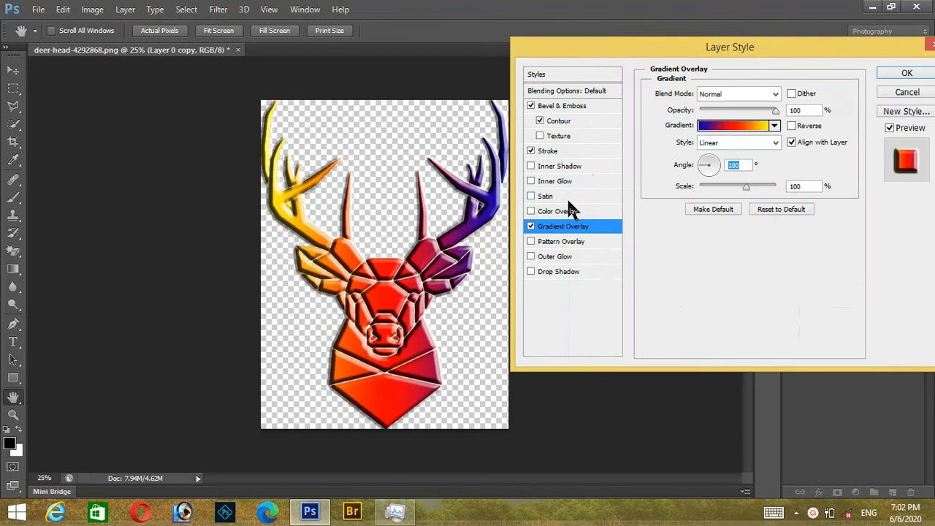
left_click(532, 226)
- Add a drop shadow with 22 px distance and 38% spread, plus a gradient-filled outer glow with 20% spread, and apply the layer styles
left_click(578, 272)
left_click_drag(702, 152, 725, 168)
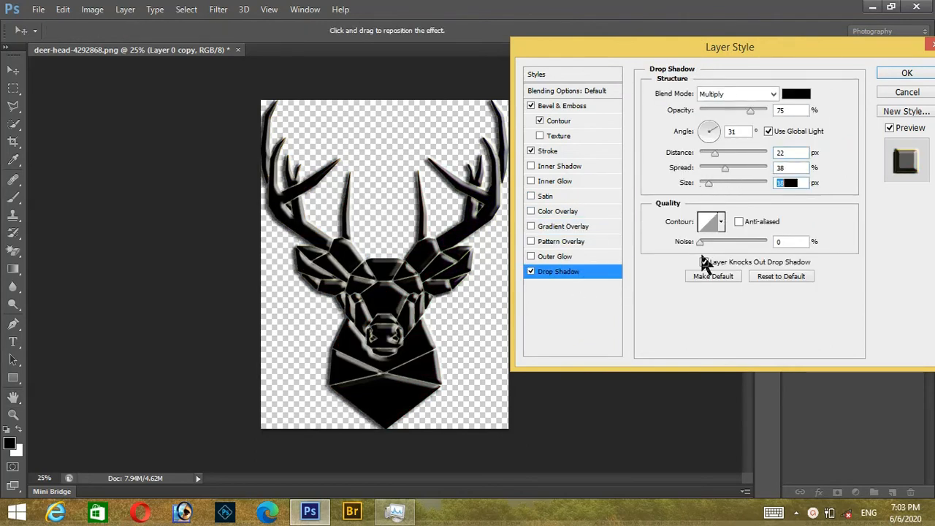
left_click(567, 257)
left_click(790, 142)
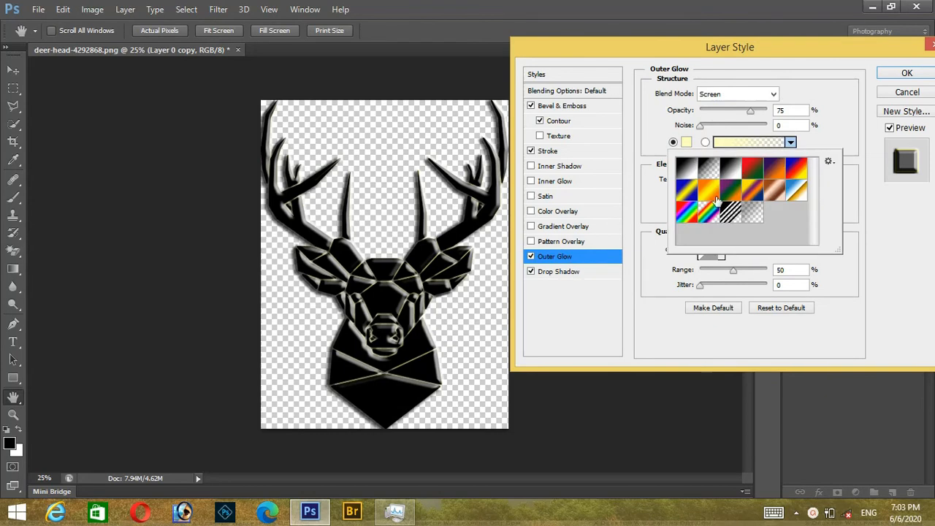
left_click(749, 140)
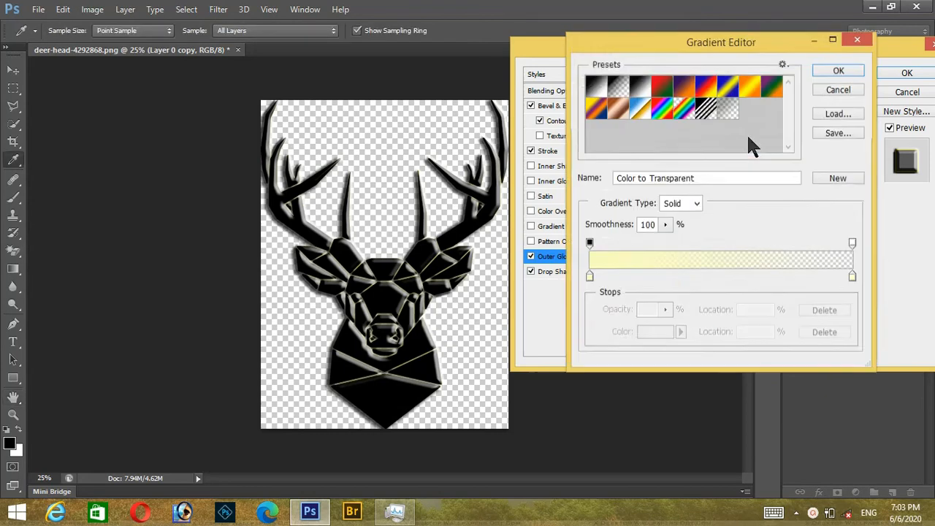
left_click(857, 39)
mouse_move(699, 196)
left_mouse_down()
mouse_move(724, 208)
mouse_move(702, 207)
left_mouse_up()
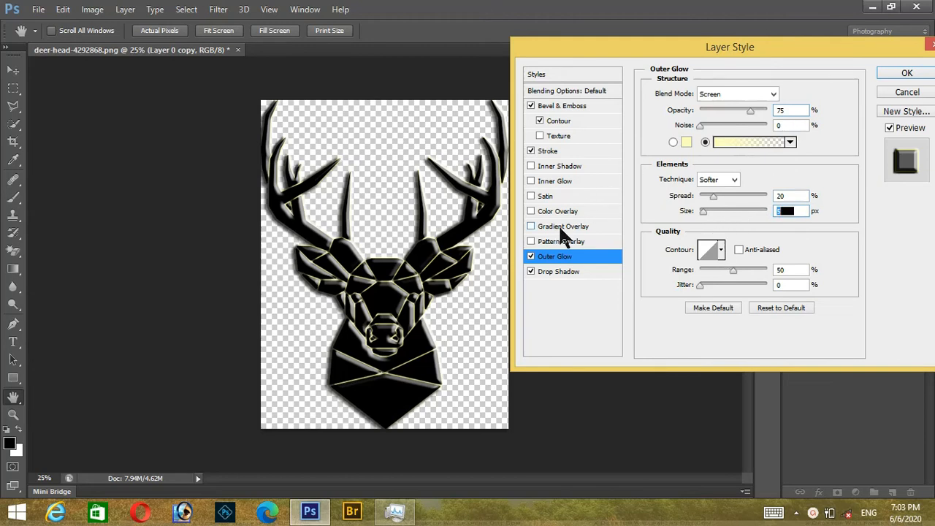
left_click(905, 76)
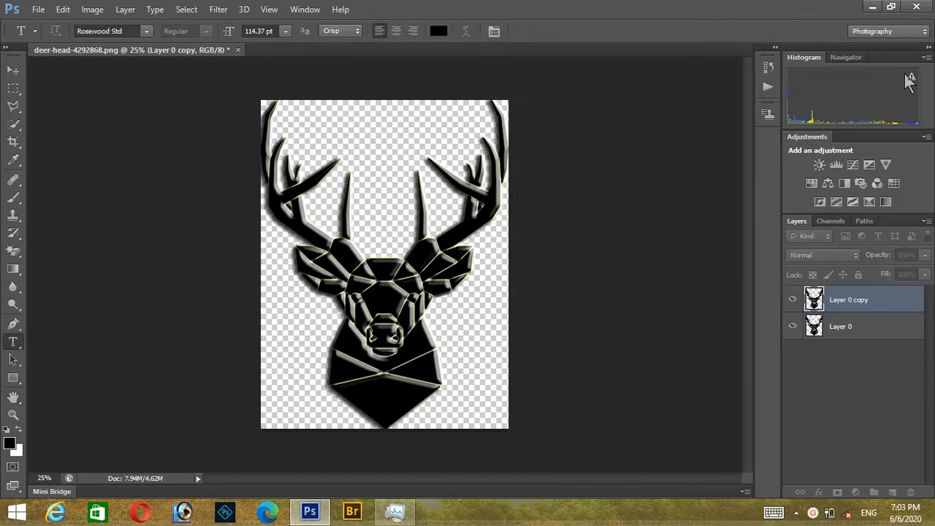
- Fill Layer 0 behind the deer with a blue, red, yellow angle gradient at 90% opacity using the Gradient tool
left_click(856, 389)
left_click(13, 268)
left_click(98, 30)
double_click(138, 59)
left_click(157, 32)
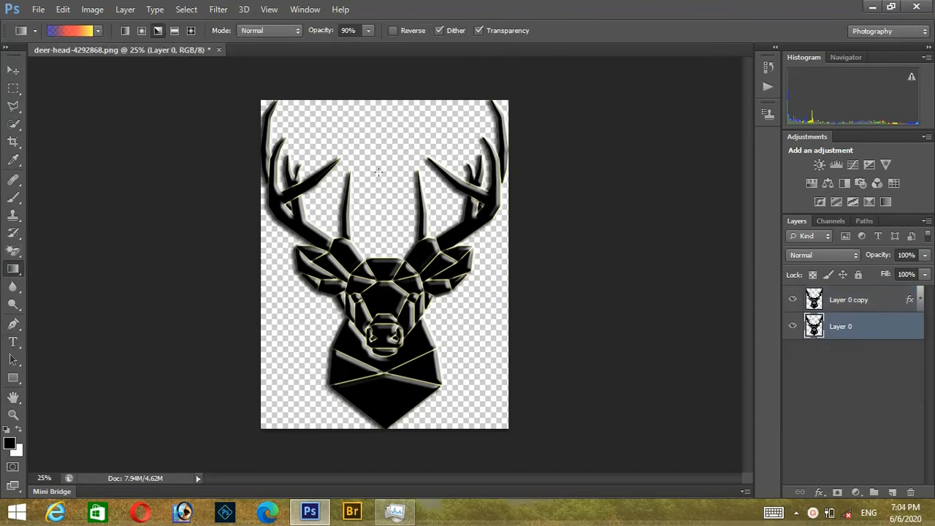
left_click_drag(378, 172, 379, 193)
left_click_drag(380, 311, 445, 192)
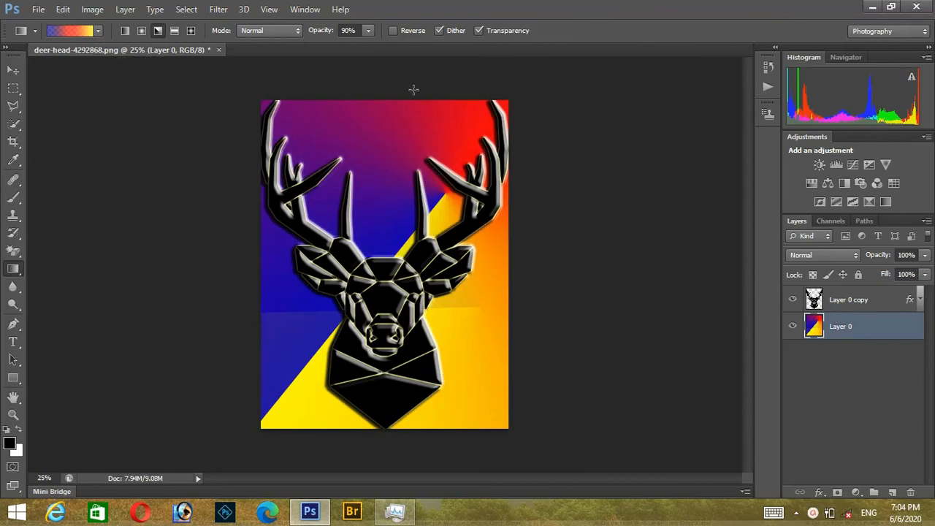
- Fill Layer 0 with a blue, red, yellow diamond gradient at 90% opacity, centred on the deer's face
left_click(191, 31)
left_click_drag(383, 168, 382, 340)
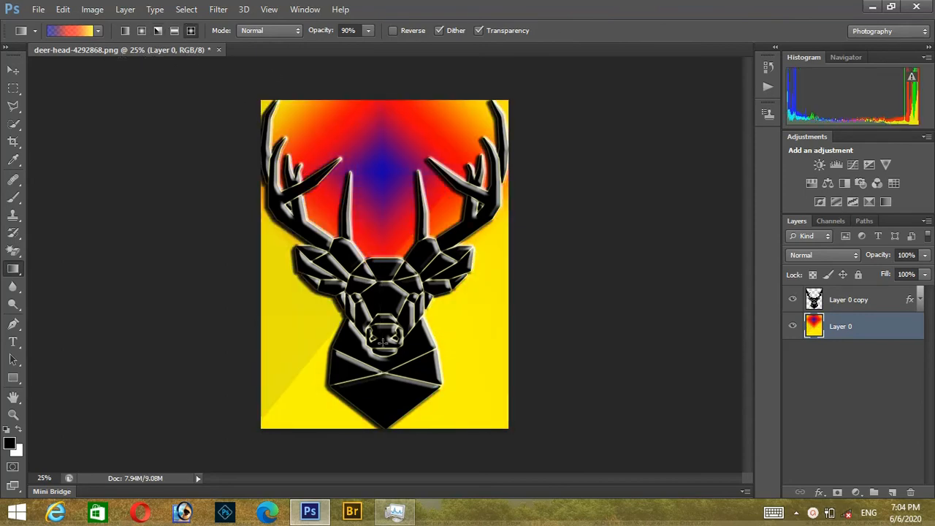
left_click_drag(387, 254, 386, 424)
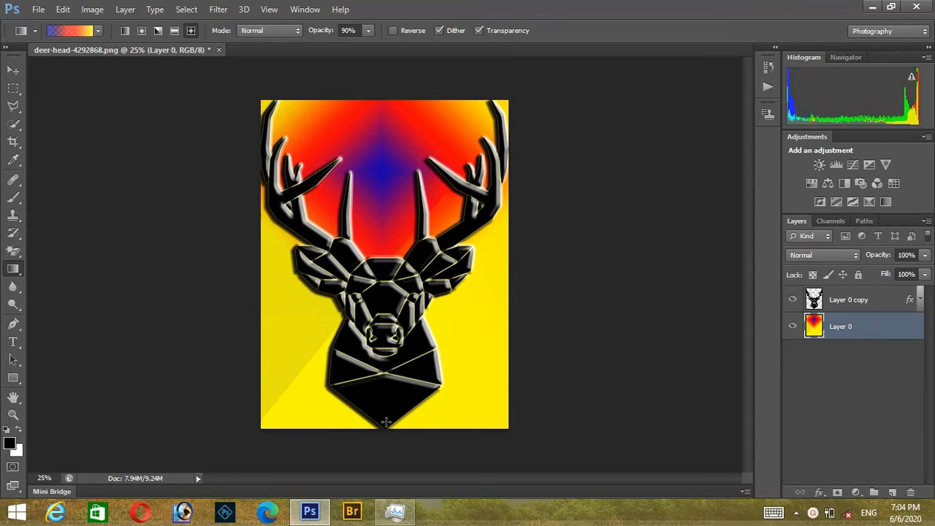
left_click_drag(388, 272, 381, 350)
left_click_drag(382, 305, 386, 475)
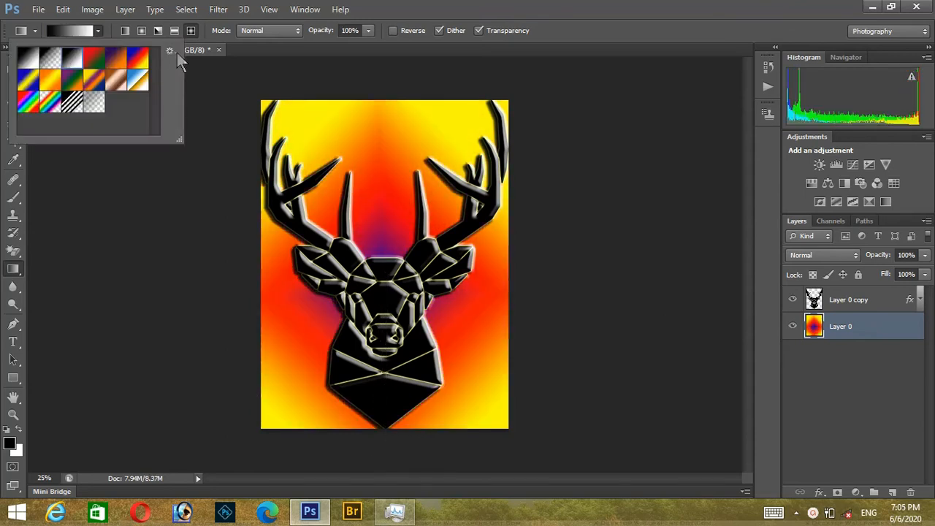
- Fill Layer 0 with a black, white angle gradient at 100% opacity, testing vertical, horizontal and diagonal directions
left_click(158, 30)
left_click_drag(380, 144, 381, 288)
left_click_drag(443, 312, 302, 313)
left_click_drag(477, 139, 283, 410)
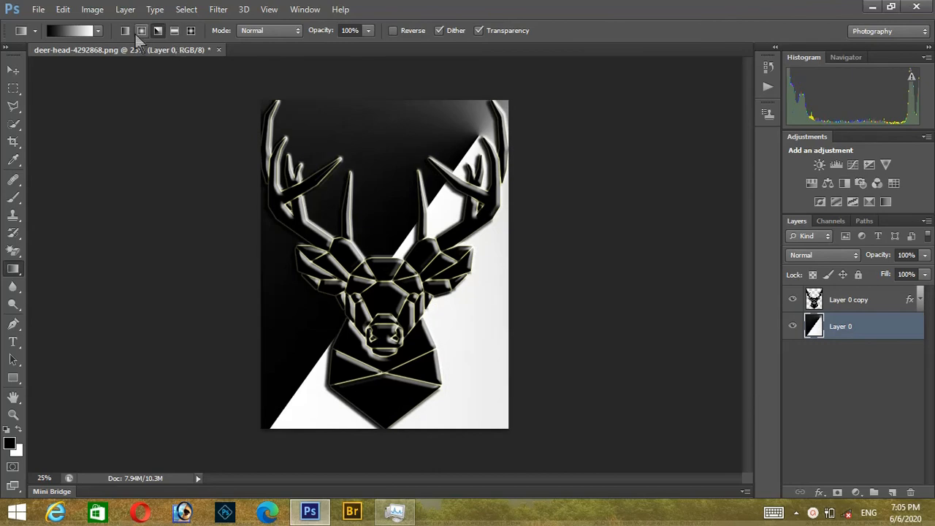
- Try the stripes preset, return to black, white and fill Layer 0 with an angle gradient running diagonally from the upper-left antler to the lower-right corner
left_click(98, 31)
left_click(72, 106)
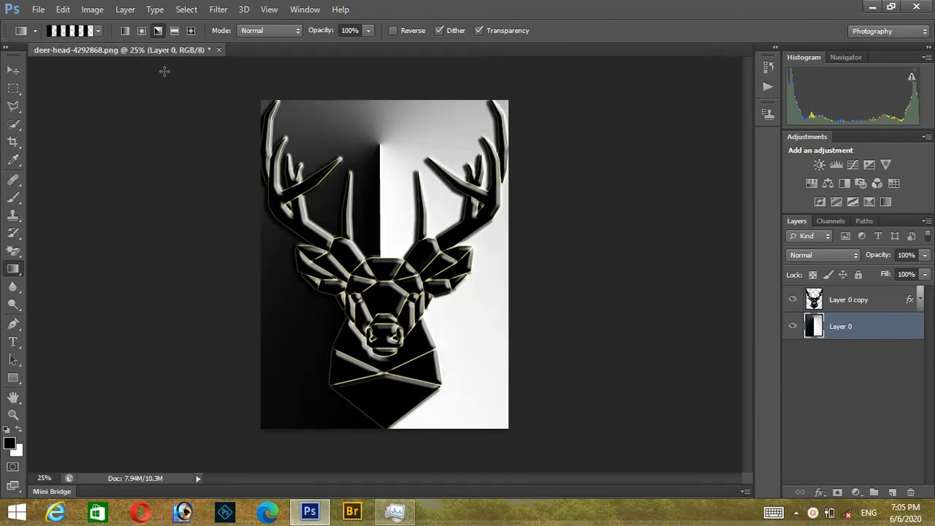
left_click(98, 30)
left_click(41, 61)
left_click(476, 138)
left_click_drag(476, 138, 287, 404)
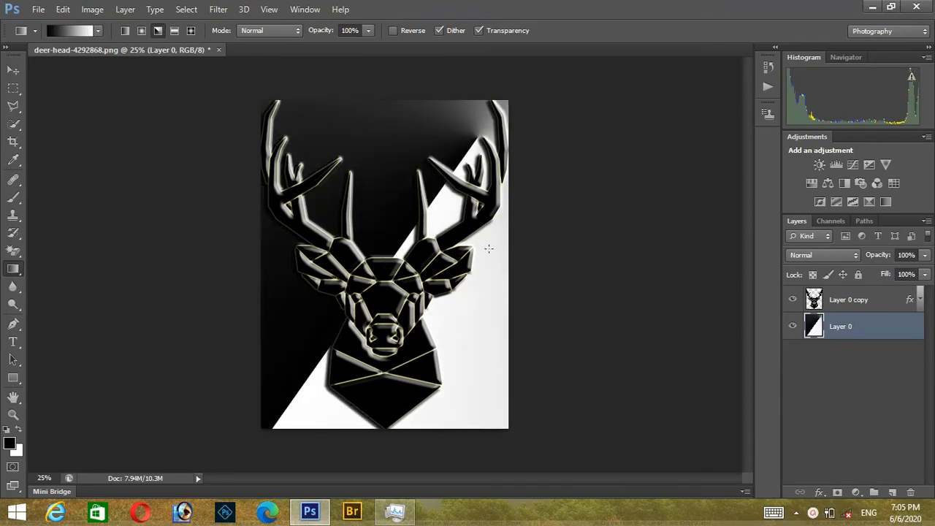
left_click_drag(292, 155, 504, 427)
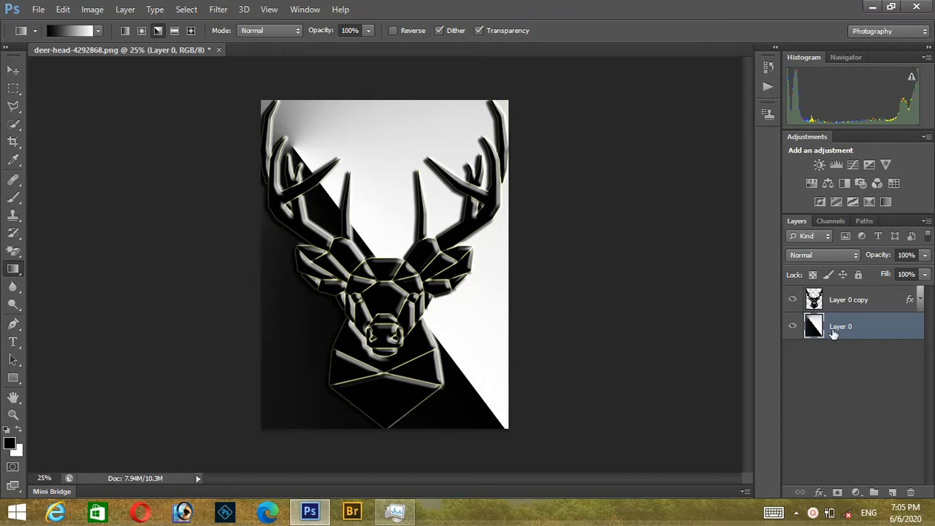
- Add a Posterize adjustment layer above Layer 0 with its levels set to 56
left_click(836, 202)
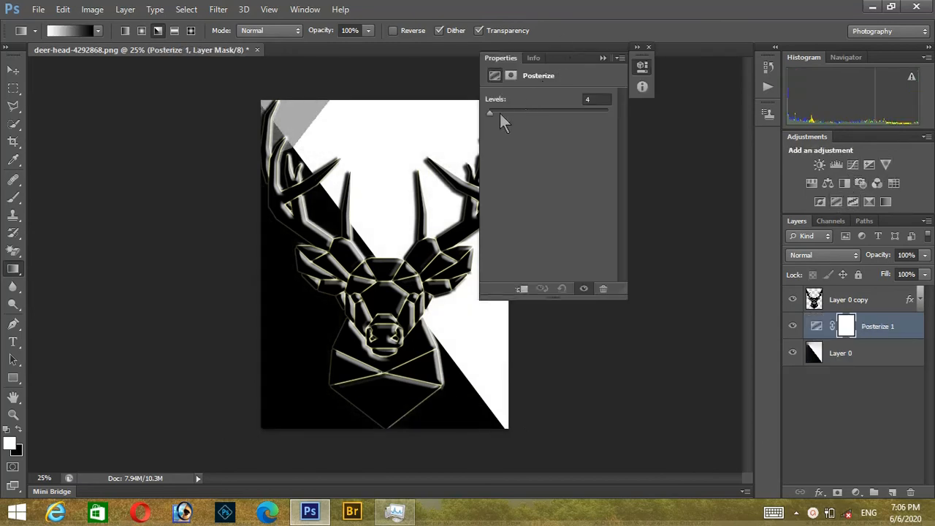
left_click_drag(490, 113, 565, 119)
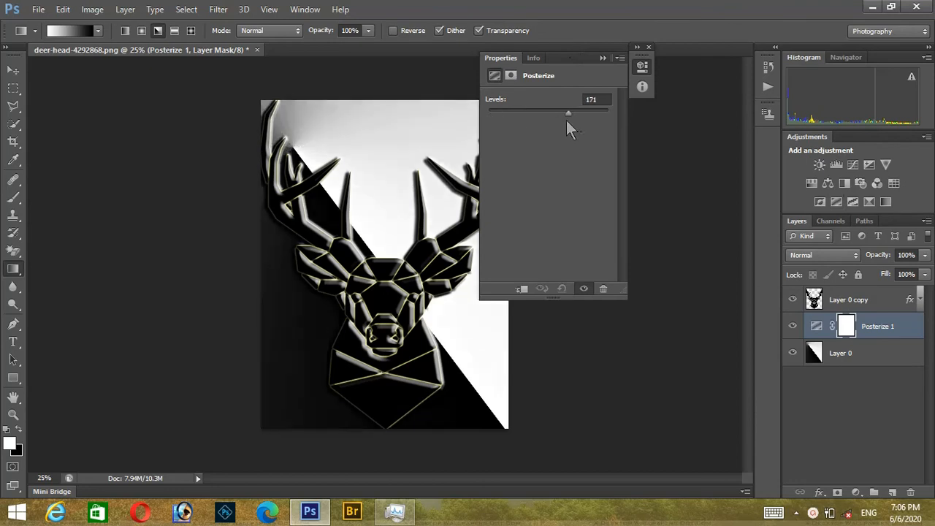
mouse_move(503, 122)
left_mouse_down()
mouse_move(488, 122)
mouse_move(504, 132)
left_mouse_up()
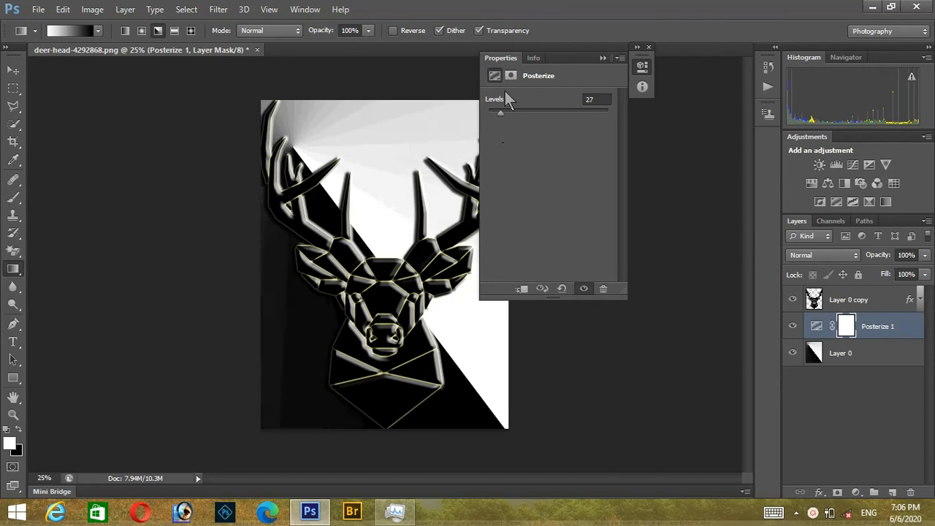
left_click_drag(574, 64, 662, 69)
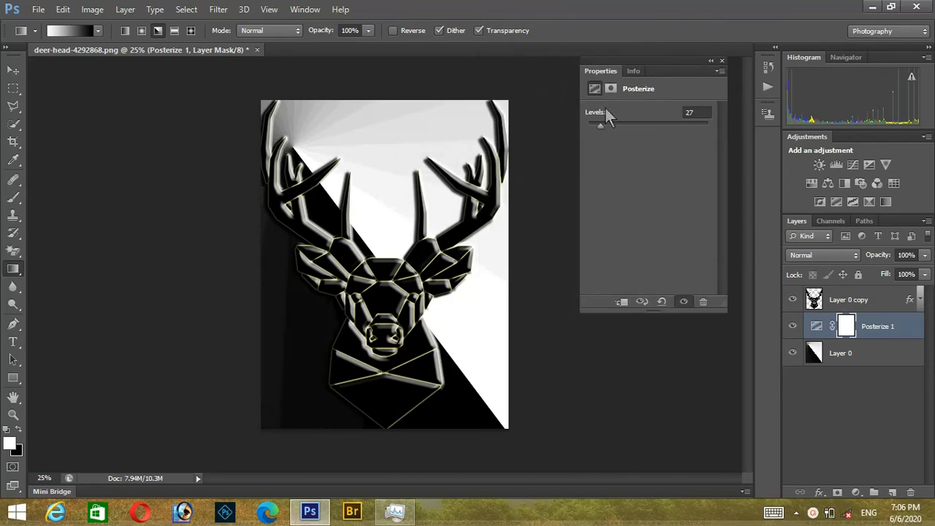
left_click_drag(600, 127, 615, 123)
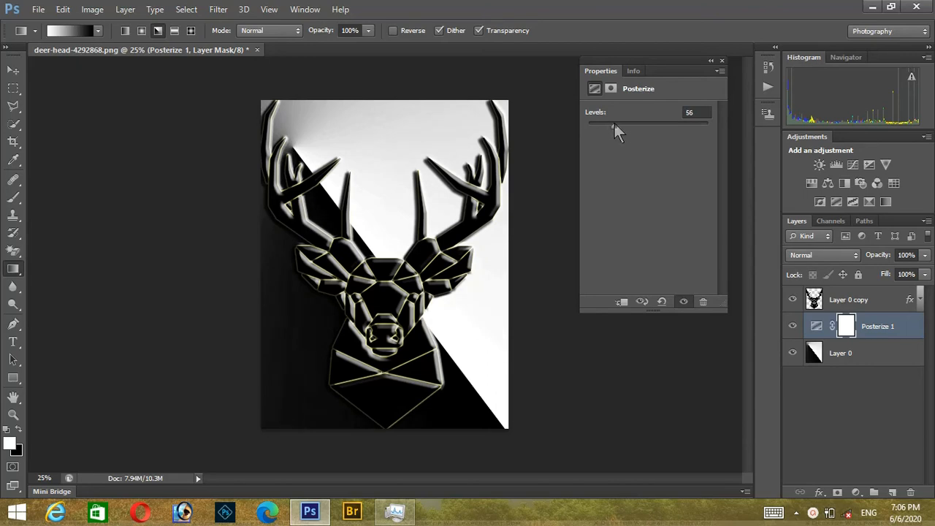
left_click(710, 61)
left_click(602, 62)
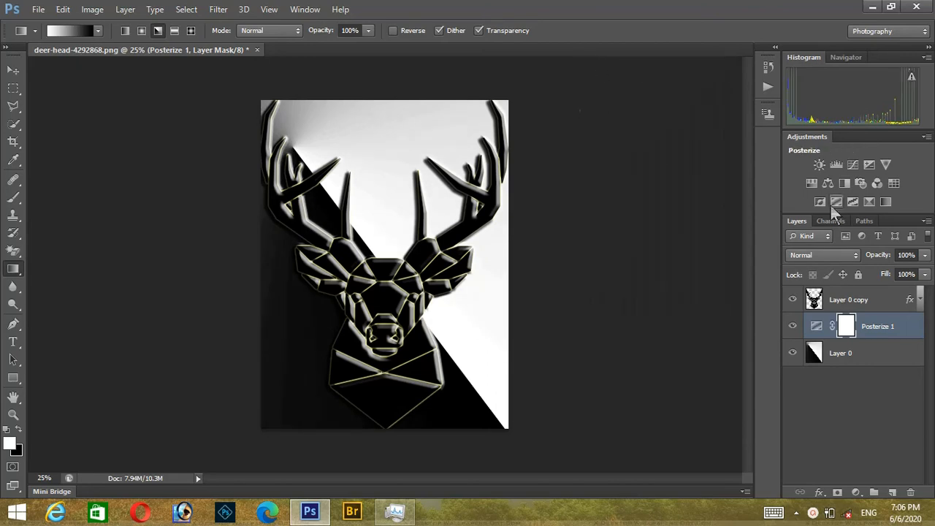
- Try a Threshold adjustment layer above the Posterize layer and undo it
left_click(855, 203)
left_click(554, 72)
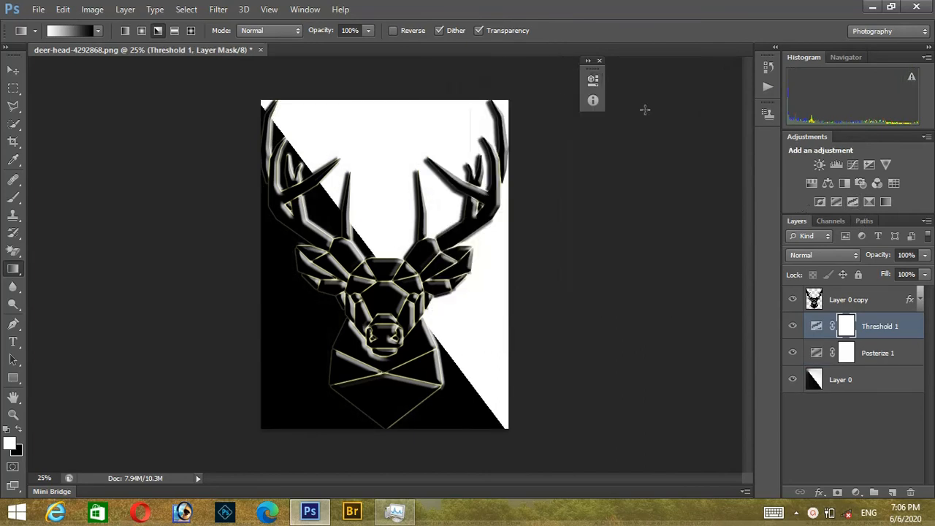
key("ctrl+z")
left_click(599, 60)
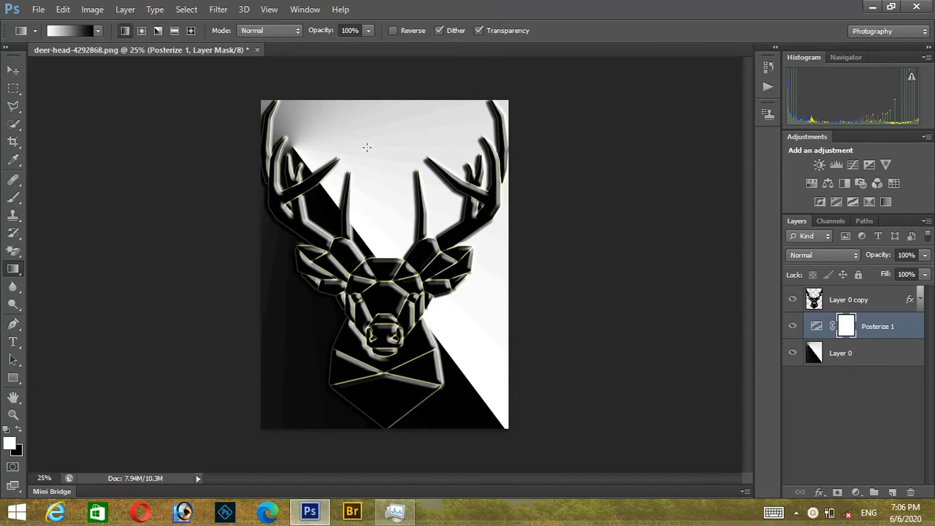
- Undo a trial linear gradient on the Posterize mask and fill Layer 0 with a black, white linear gradient in several directions
left_click_drag(272, 311, 460, 317)
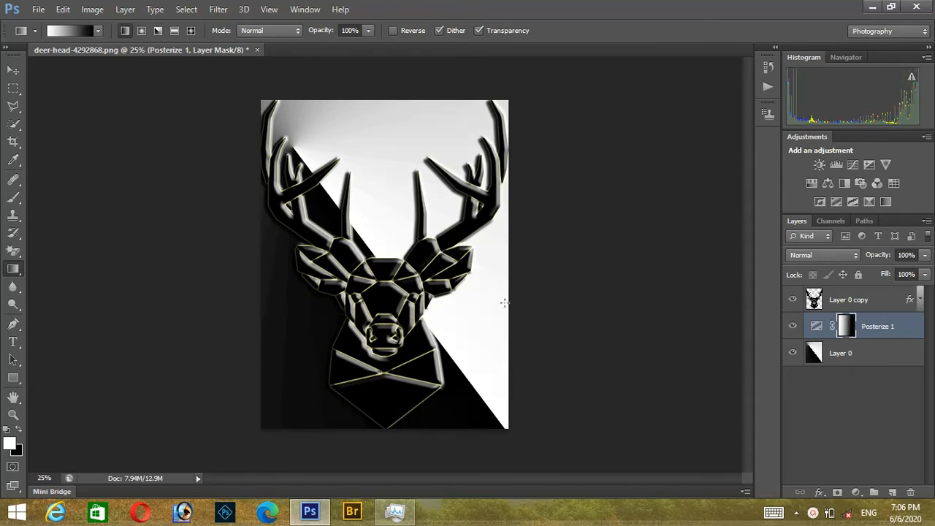
key("ctrl+z")
left_click(877, 355)
left_click_drag(469, 265, 370, 265)
left_click_drag(346, 426, 341, 73)
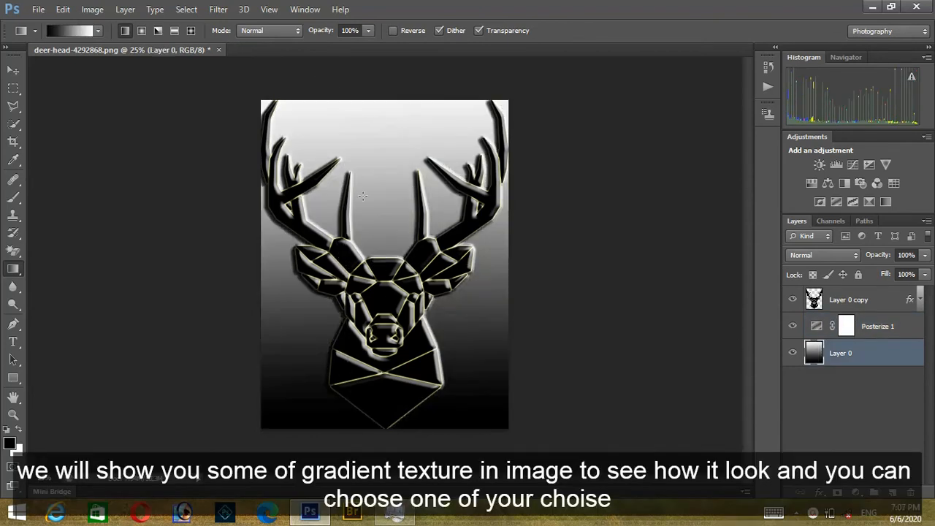
left_click_drag(386, 398, 389, 310)
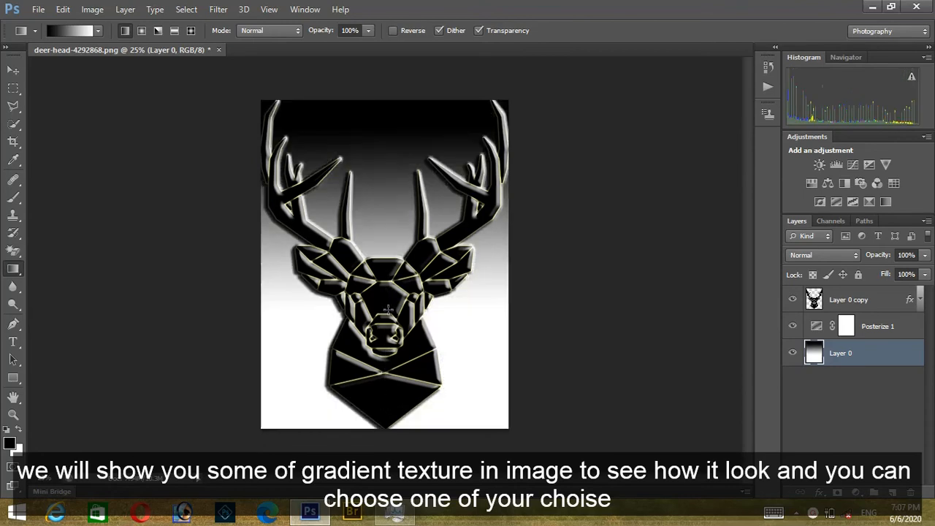
- Fill Layer 0 with the violet, orange preset, first as a linear gradient and finally as a diagonal angle gradient
left_click(97, 30)
left_click(115, 79)
left_click(115, 58)
left_click_drag(300, 231, 497, 232)
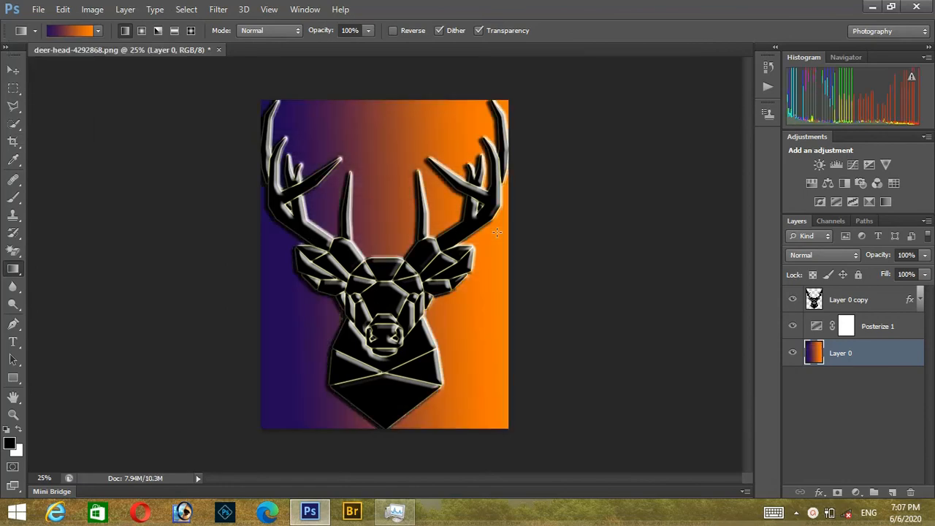
left_click(157, 30)
left_click_drag(370, 150, 370, 226)
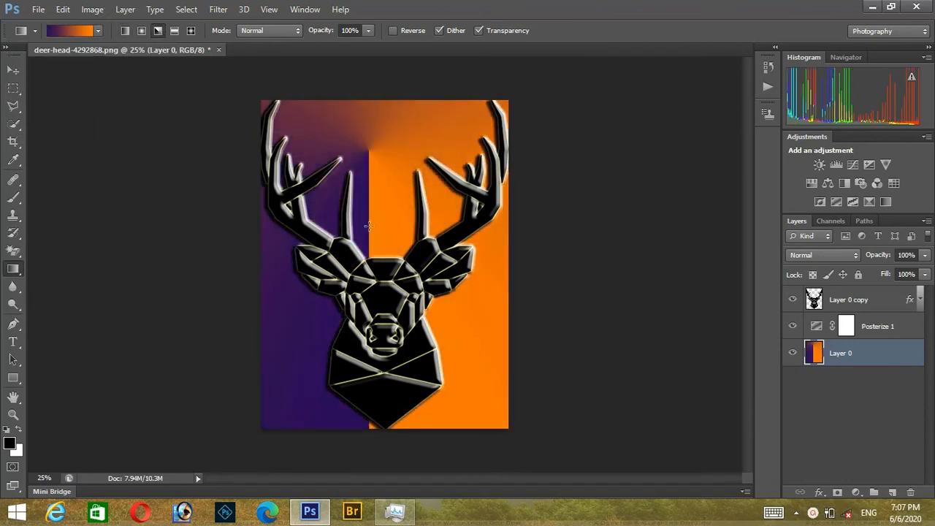
left_click_drag(296, 146, 507, 425)
- Fill Layer 0 with a transparent rainbow angle gradient centred on the deer's face and running downward
left_click(98, 30)
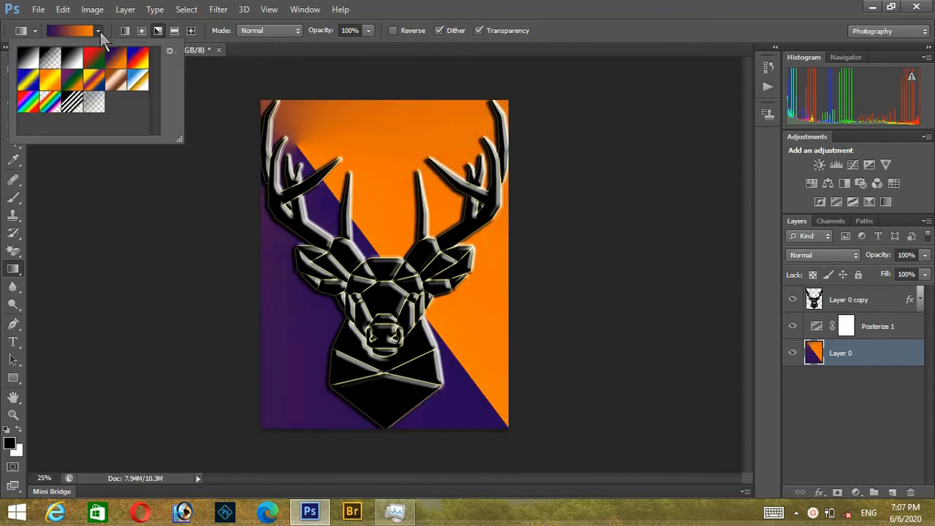
left_click(57, 102)
left_click_drag(248, 122, 318, 143)
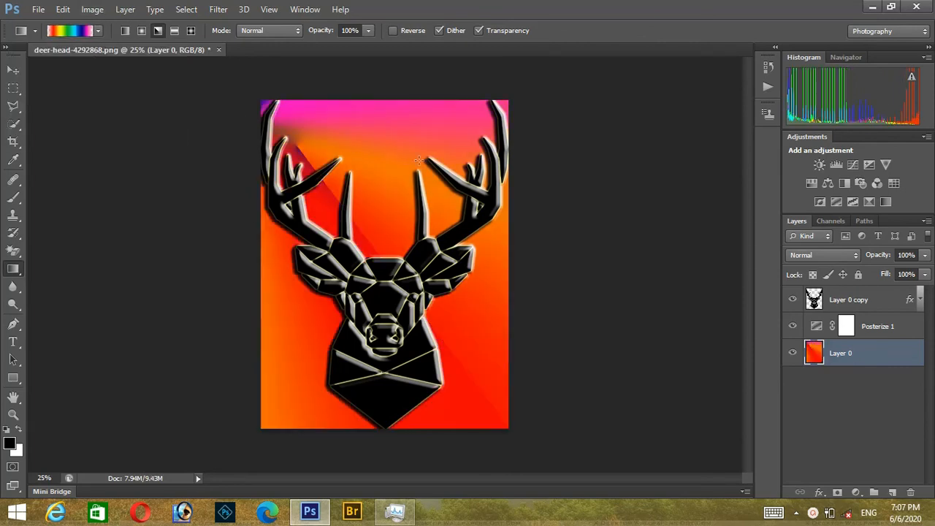
left_click_drag(418, 160, 353, 187)
left_click_drag(381, 254, 385, 391)
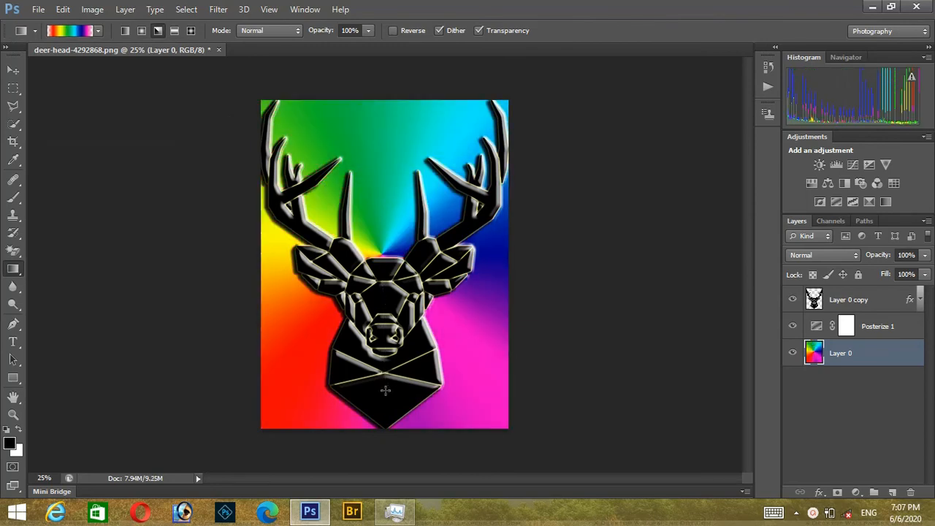
left_click_drag(384, 301, 386, 418)
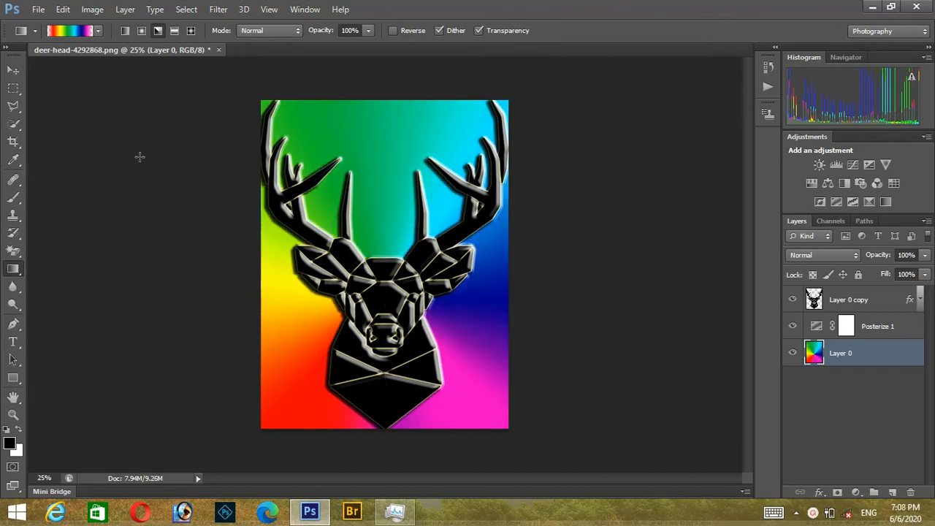
- Fill Layer 0 with a black, white angle gradient running from the deer's forehead down to the bottom edge
left_click(98, 31)
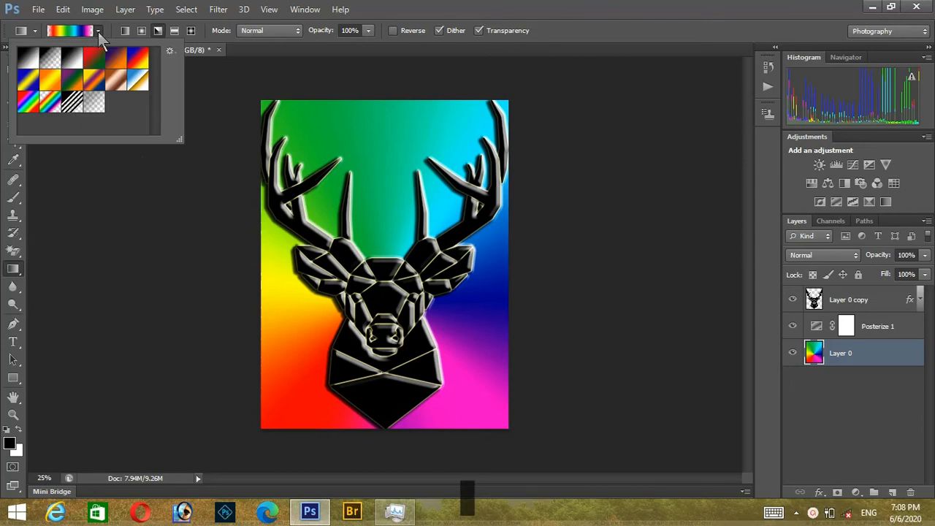
left_click(71, 57)
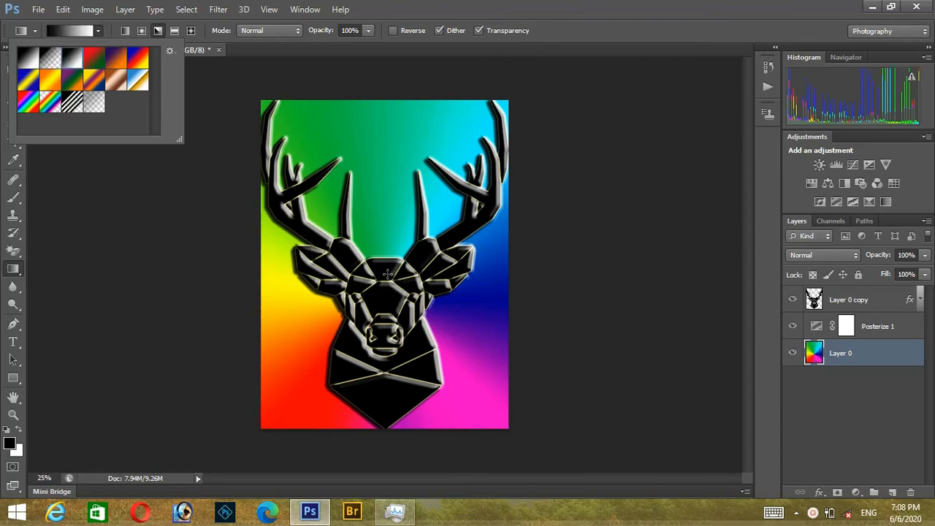
left_click_drag(385, 272, 389, 384)
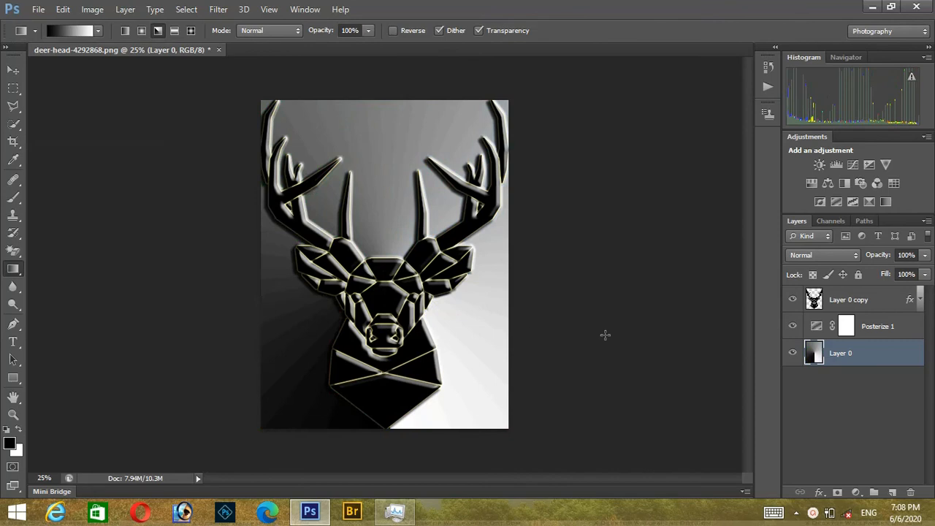
left_click_drag(385, 265, 388, 429)
- Add the text DEER between the antlers in black Rosewood Std at 114.37 pt
left_click(13, 341)
left_click(135, 30)
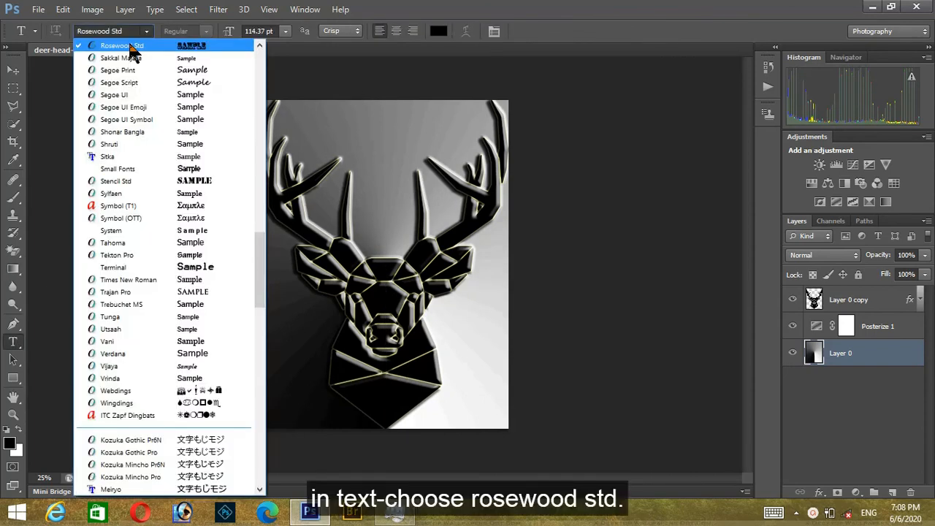
left_click(236, 46)
left_click(313, 119)
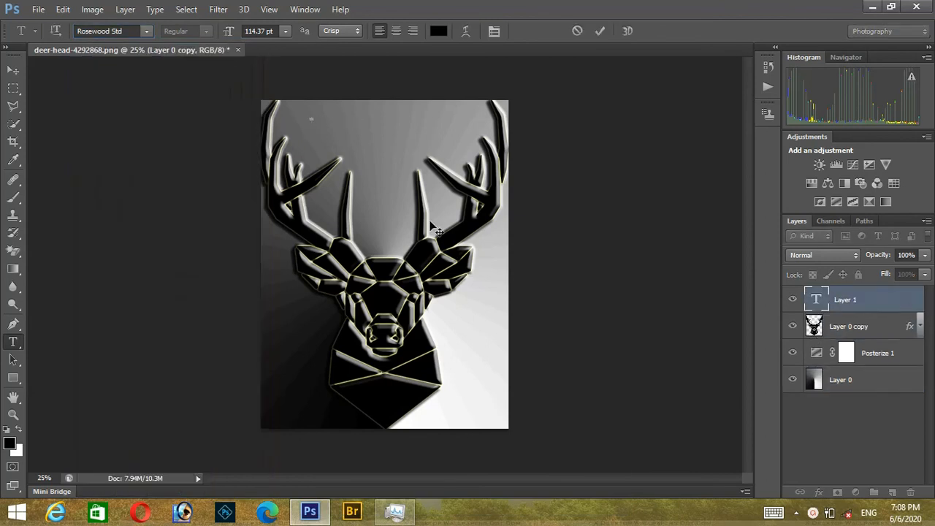
type("DEER")
- Position the DEER text between the antler tips and scale it to 85.89% width and 76.72% height
left_click(14, 70)
left_click_drag(380, 117, 380, 150)
key("ctrl+t")
mouse_move(298, 136)
left_mouse_down()
mouse_move(475, 138)
mouse_move(301, 136)
left_mouse_up()
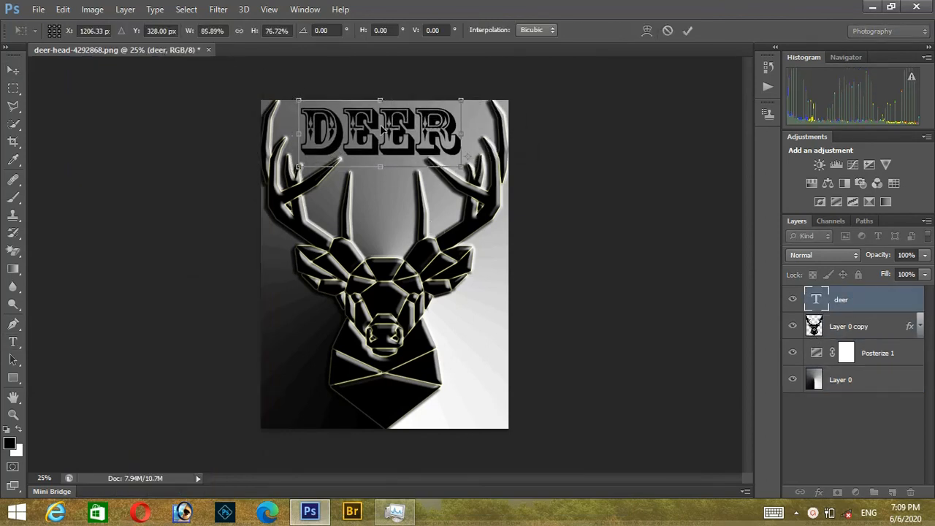
key("Return")
left_click(14, 218)
- Add an Inner Bevel with Contour to the DEER text layer, with depth 246%, size 10 px, soften 0 px and no texture
left_click(870, 329)
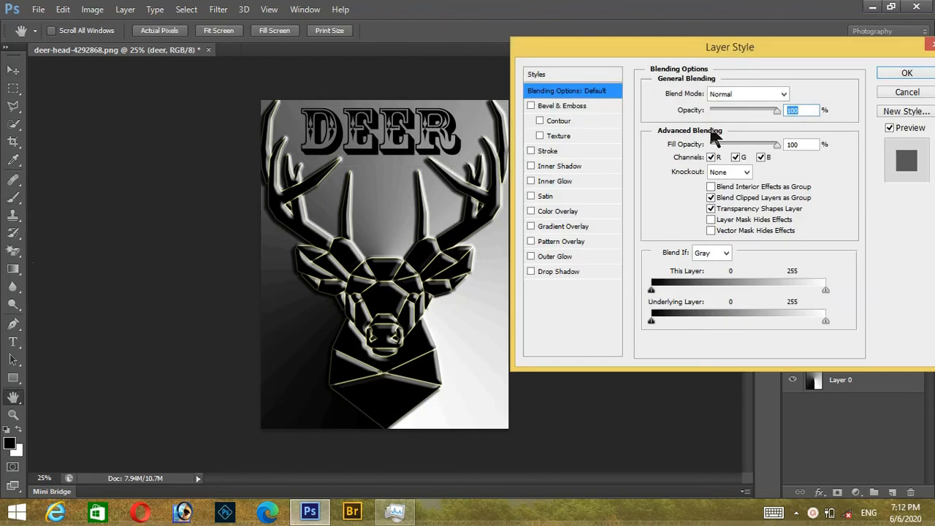
left_click(531, 104)
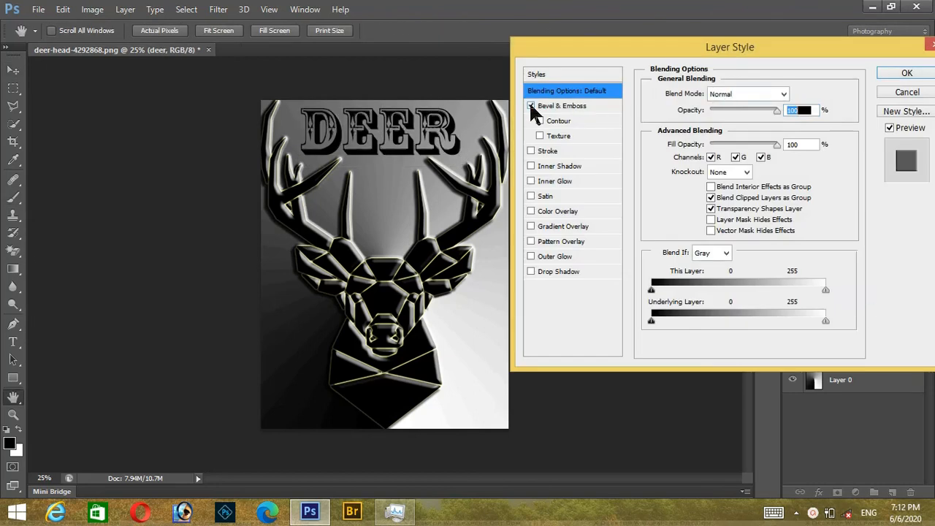
left_click(577, 106)
left_click(540, 121)
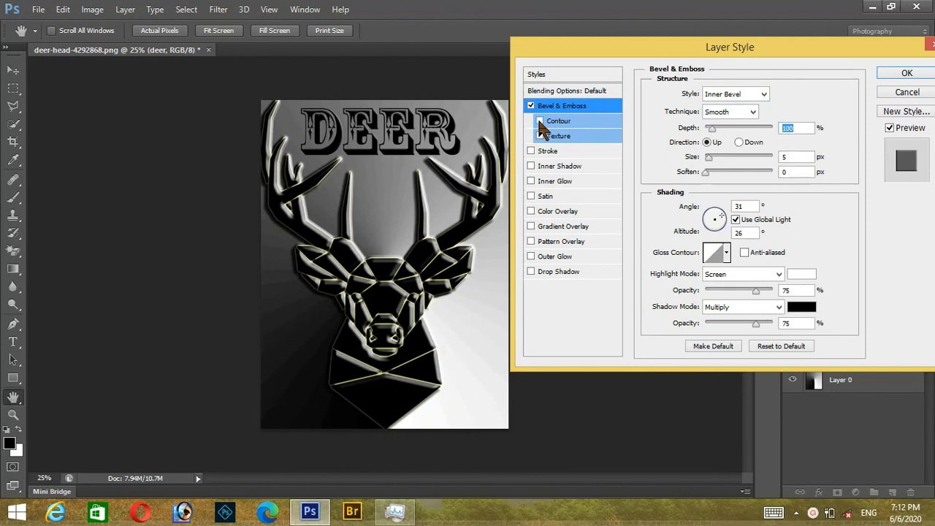
left_click_drag(709, 128, 709, 155)
left_click(706, 172)
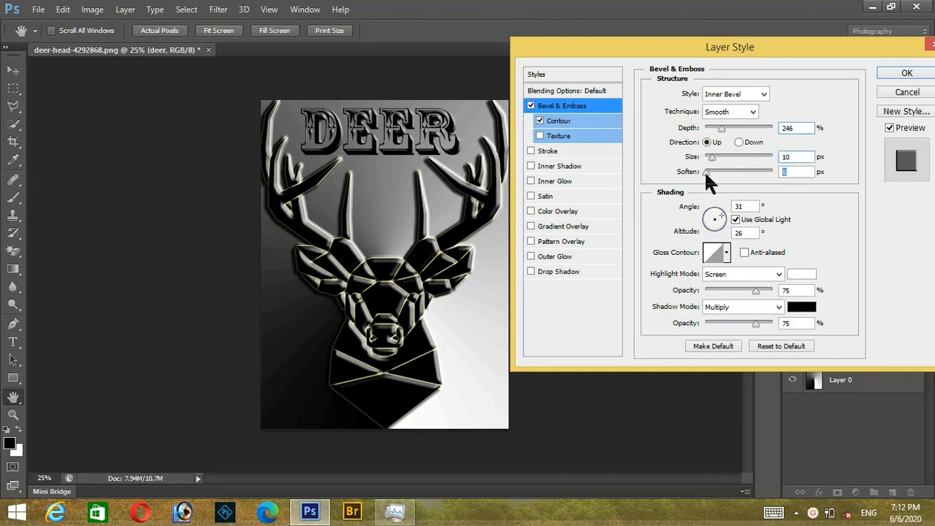
left_click(540, 136)
left_click(540, 136)
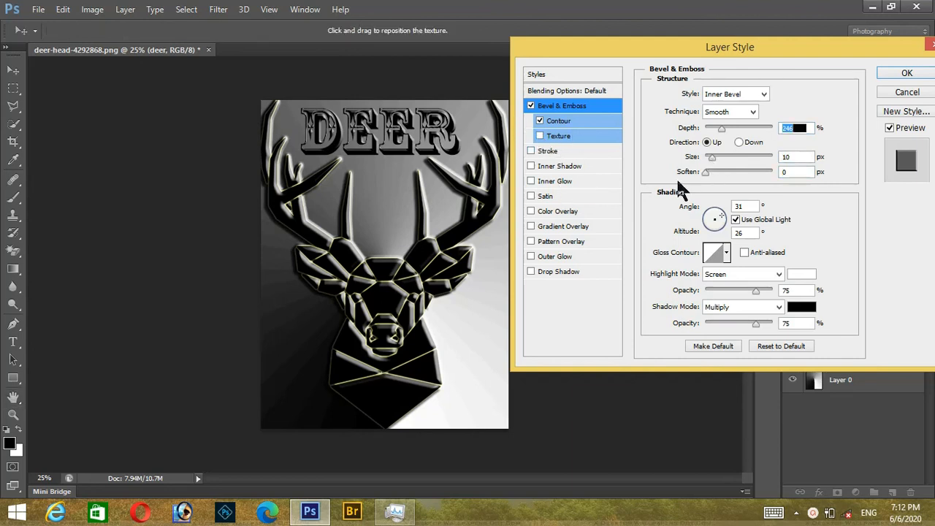
- Add a drop shadow to the DEER text, toggling the outer glow and adjusting the shadow's opacity
left_click(572, 271)
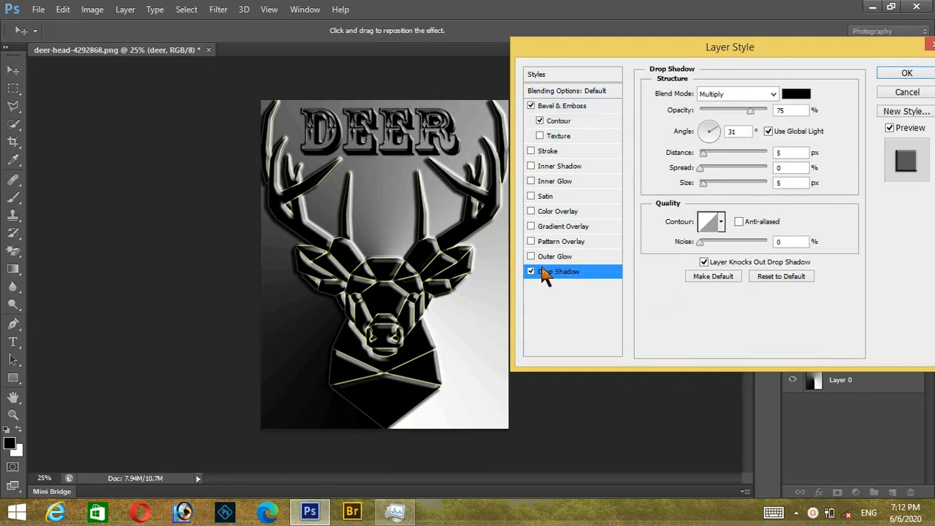
left_click(532, 269)
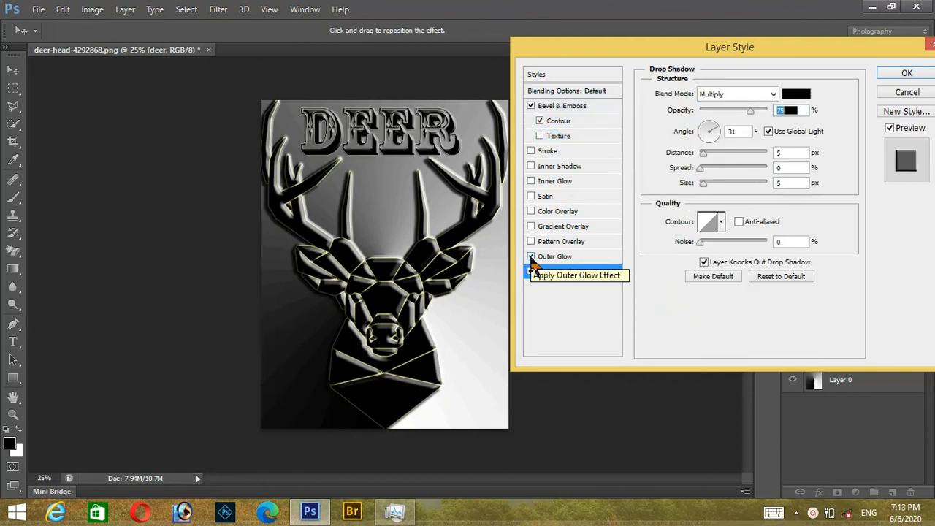
left_click(532, 268)
left_click_drag(750, 110, 706, 139)
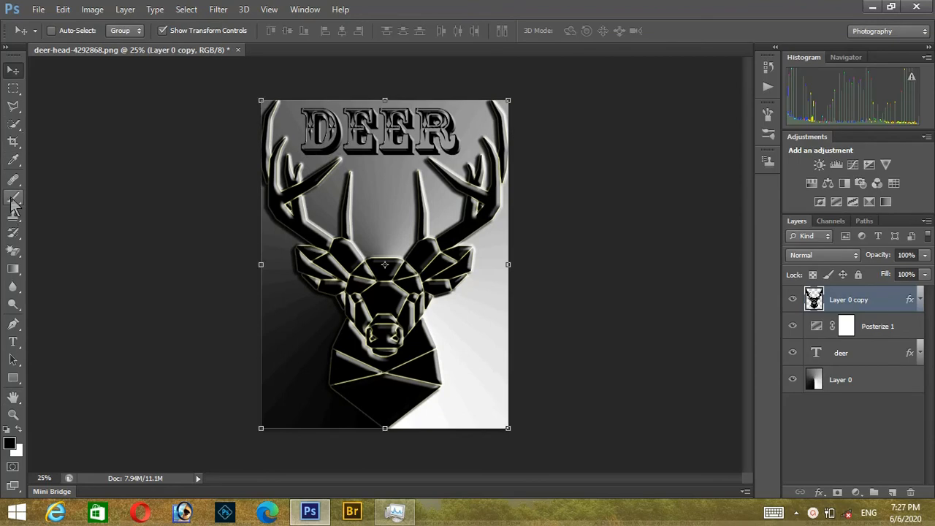
- Append the Assorted Brushes set to the Brush tool's presets
left_click(14, 199)
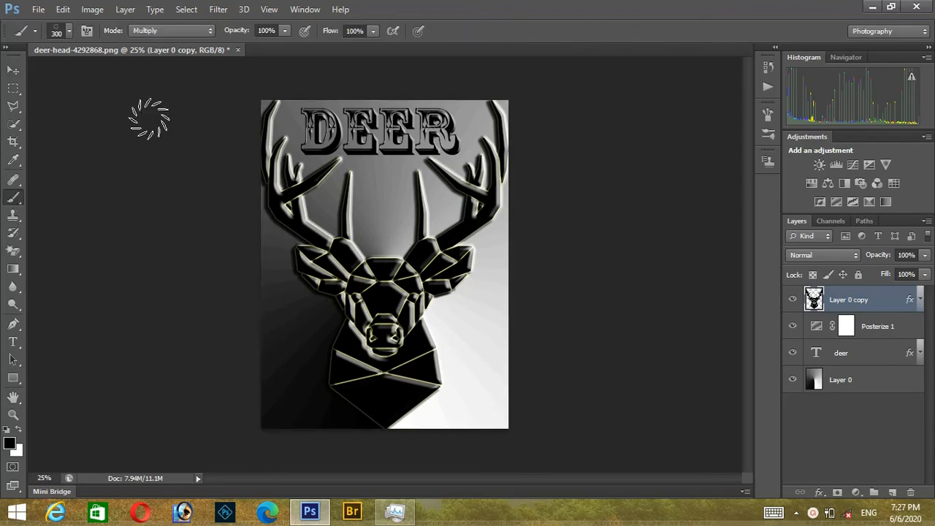
left_click(69, 33)
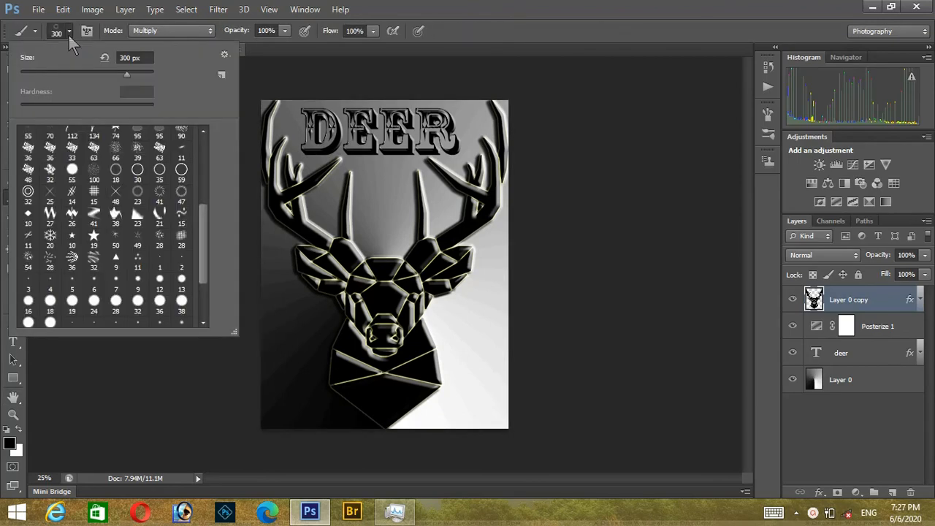
left_click(225, 55)
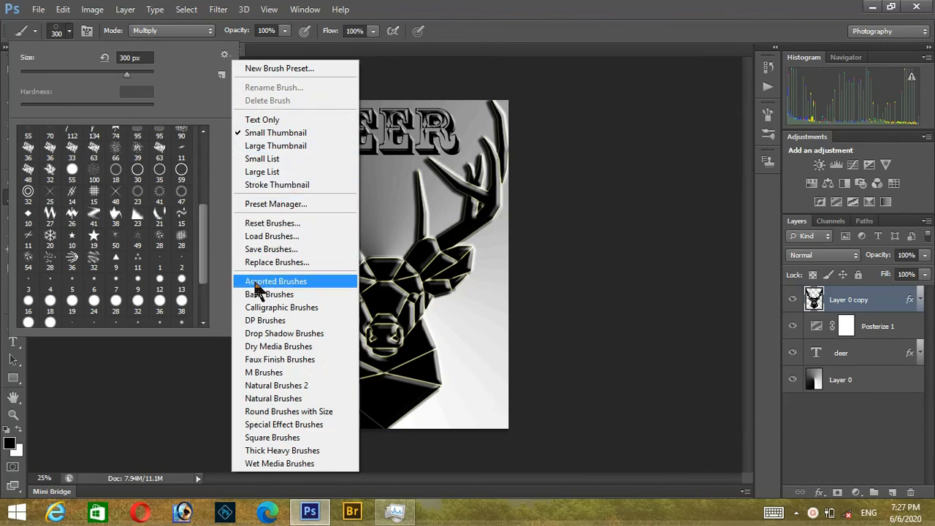
left_click(295, 284)
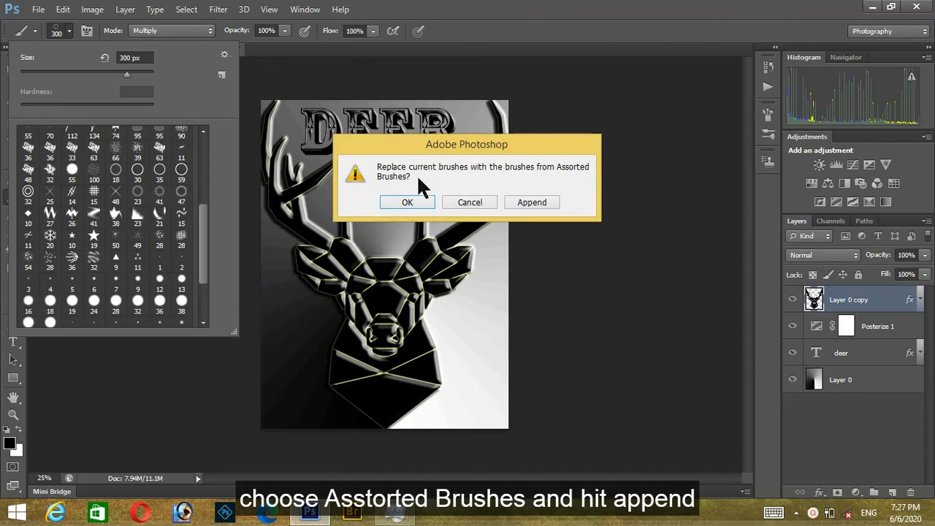
left_click(532, 202)
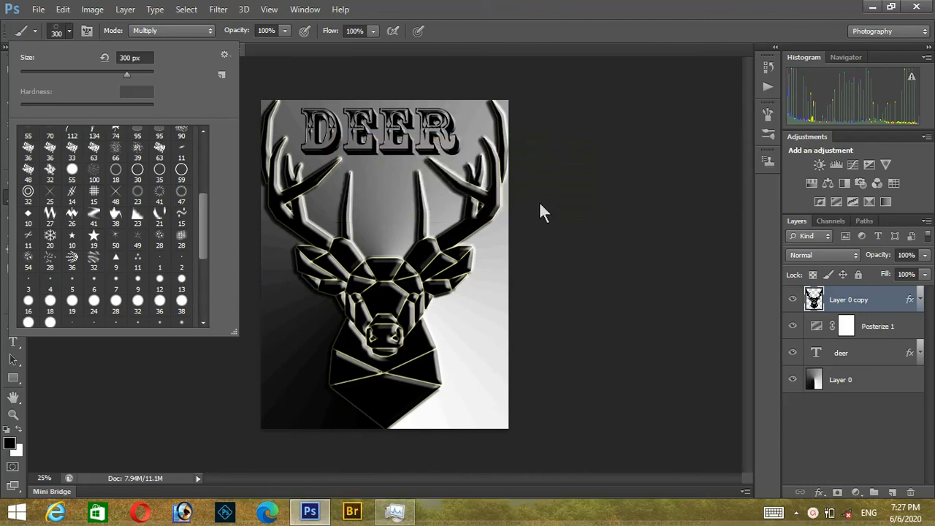
- Pick the 41 px pinwheel brush and display the brush presets as stroke thumbnails
left_click(94, 172)
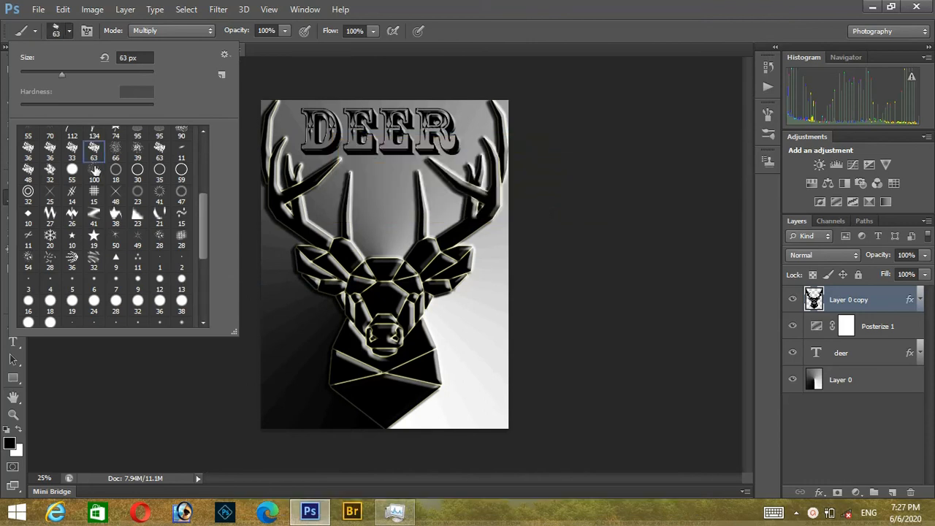
left_click(159, 201)
scroll(203, 186, "up", 2)
left_click(224, 54)
left_click(301, 172)
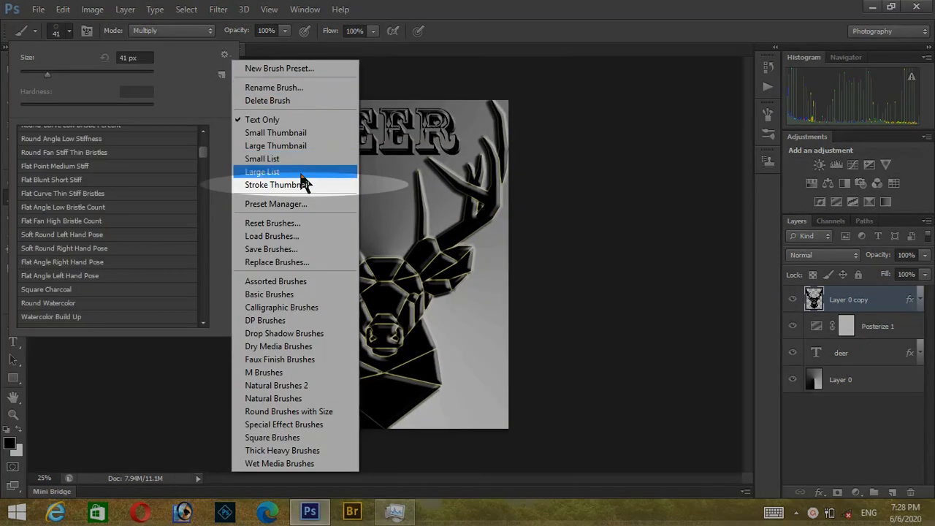
left_click(299, 183)
left_click_drag(201, 146, 204, 220)
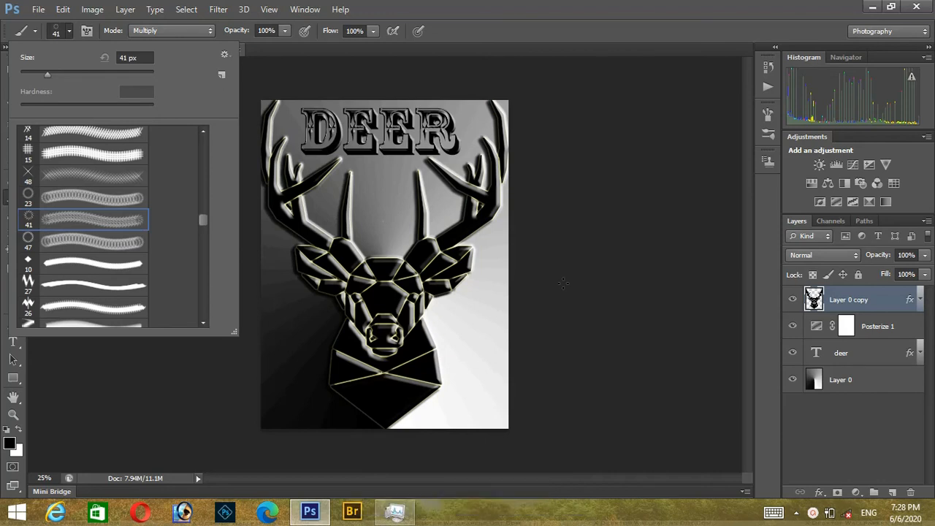
- Make Layer 0 active and enlarge the pinwheel brush to 400 px
left_click(845, 384)
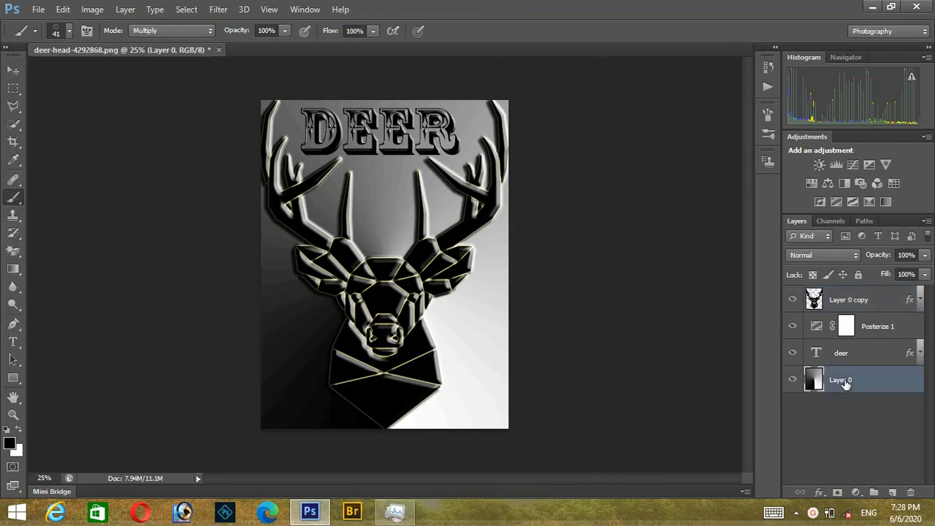
key("bracketright")
key("bracketright")
key("bracketright")
key("bracketright")
key("bracketright")
key("bracketright")
key("bracketright")
key("bracketright")
key("bracketright")
key("bracketright")
key("bracketright")
key("bracketright")
key("bracketright")
- Undo a trial pinwheel stamp between the inner antlers and stamp it there in black at 300 px in Normal mode instead
left_click(384, 211)
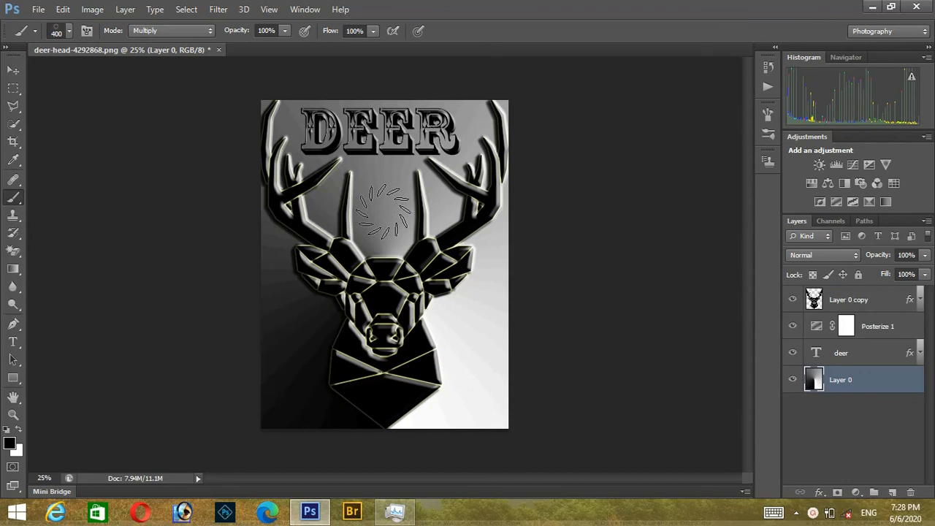
left_click(182, 32)
left_click(175, 44)
key("ctrl+z")
key("bracketleft")
left_click(384, 211)
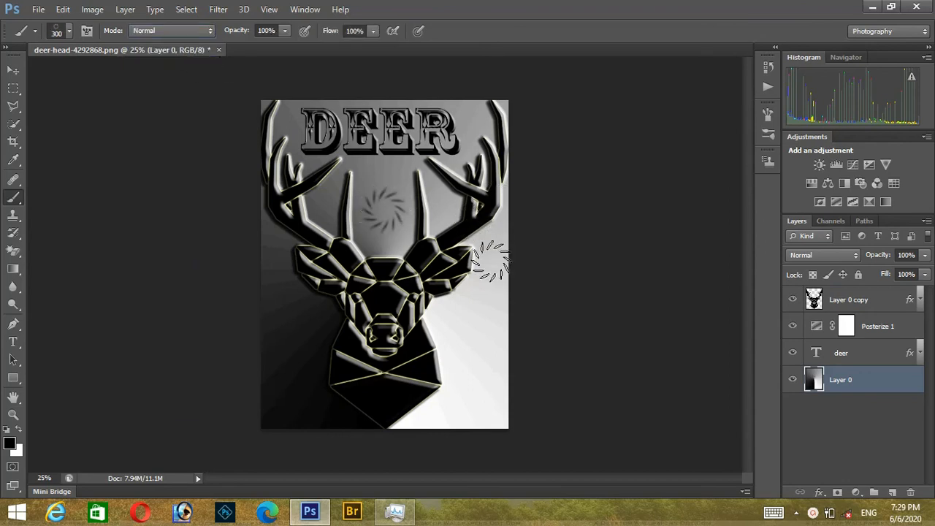
- Stamp the number 48 sparkle brush, enlarged to 100 px, at the left inner antler's tip and make white the foreground colour
left_click(58, 32)
left_click(58, 177)
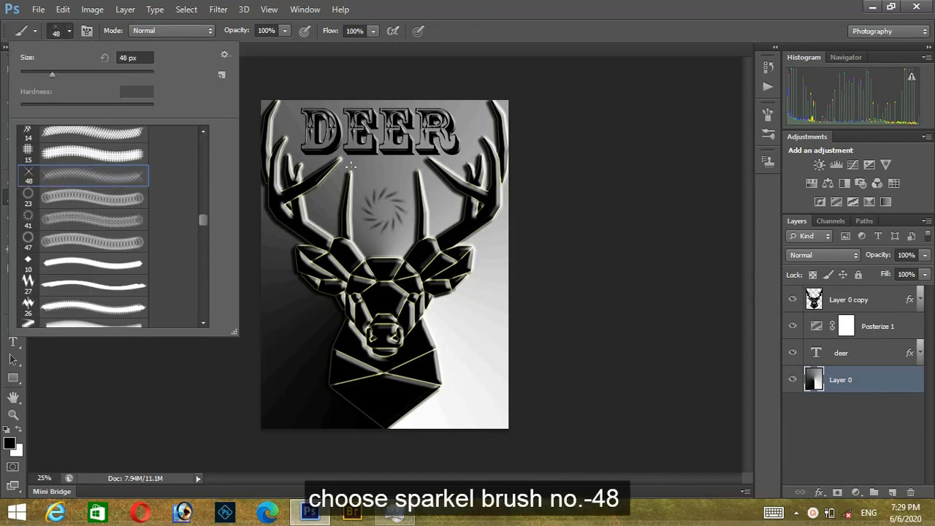
left_click(350, 167)
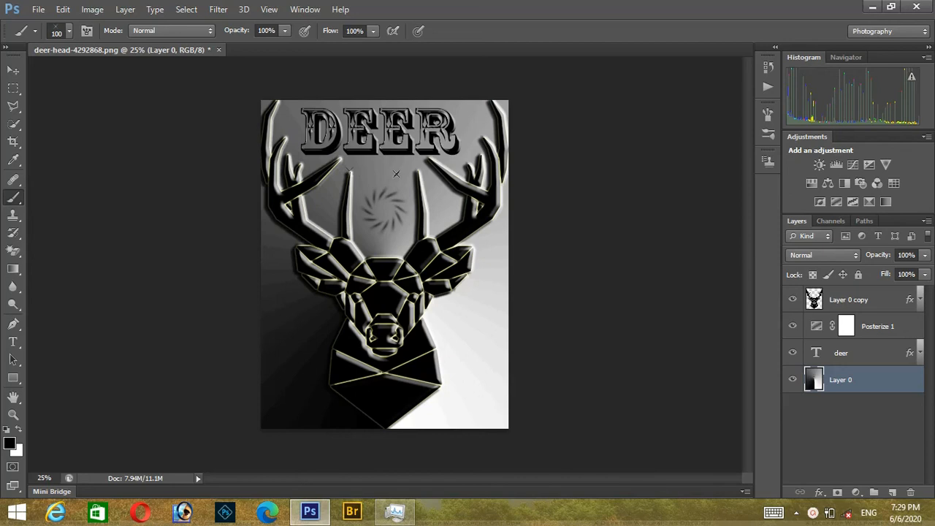
left_click(19, 430)
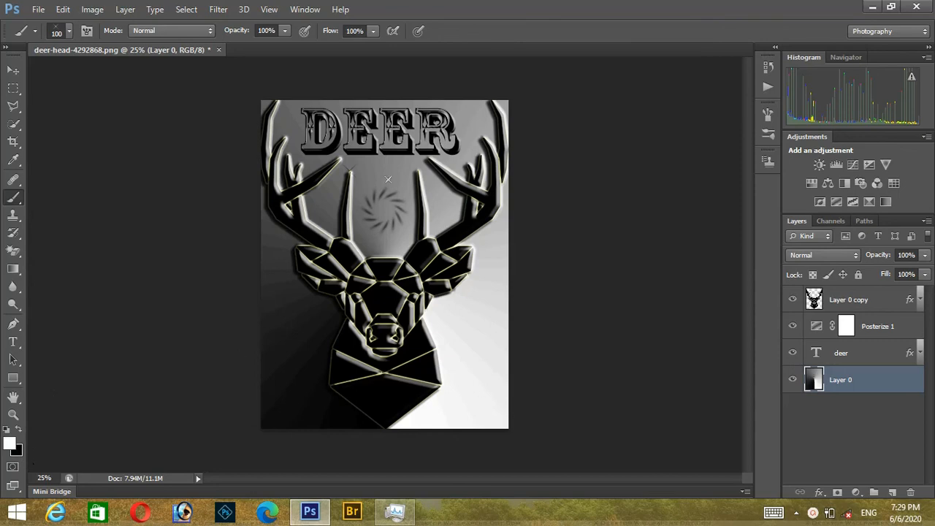